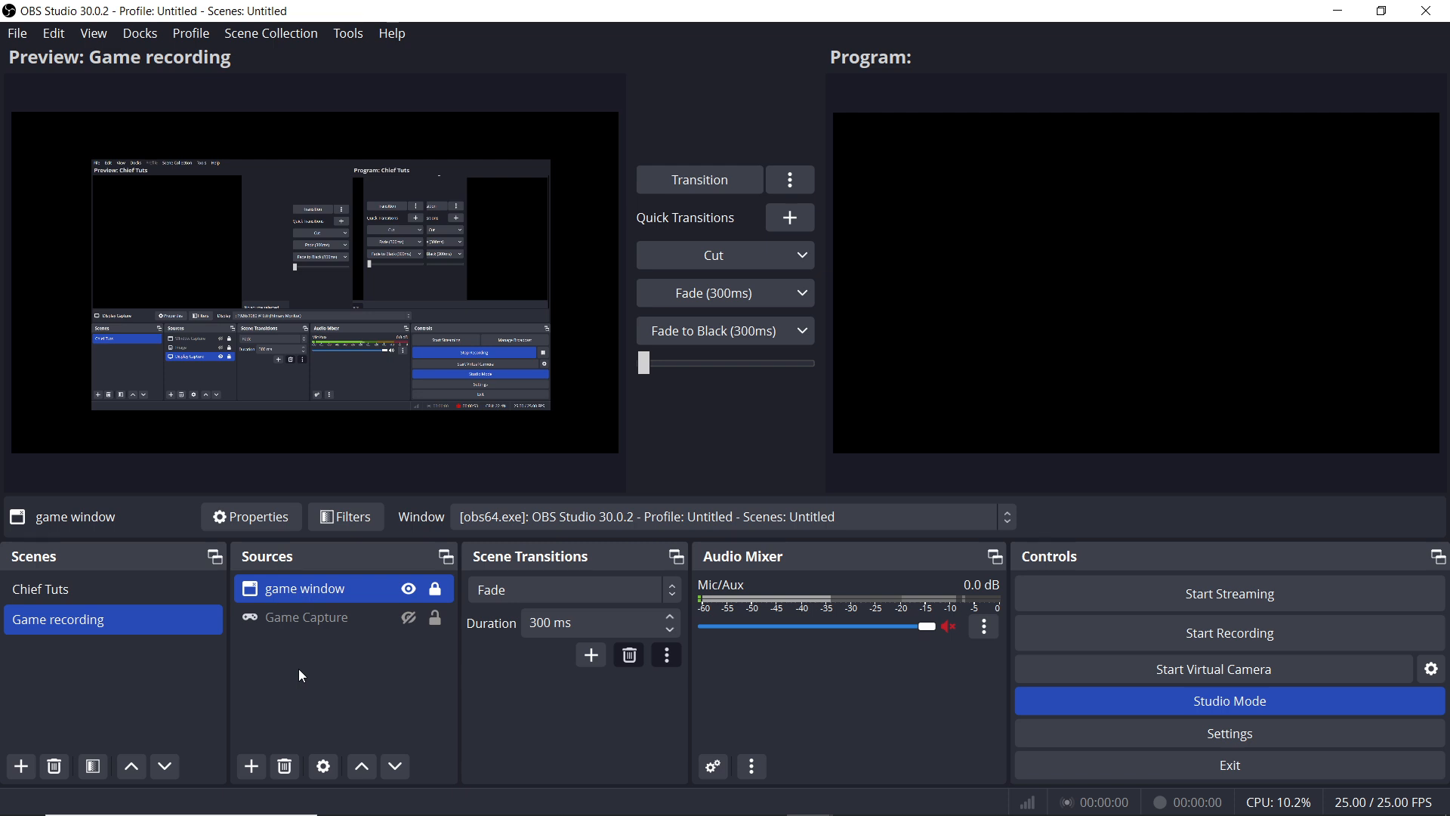
Step: Add a Video Capture Device source named "camera" to the Game recording scene
click(252, 767)
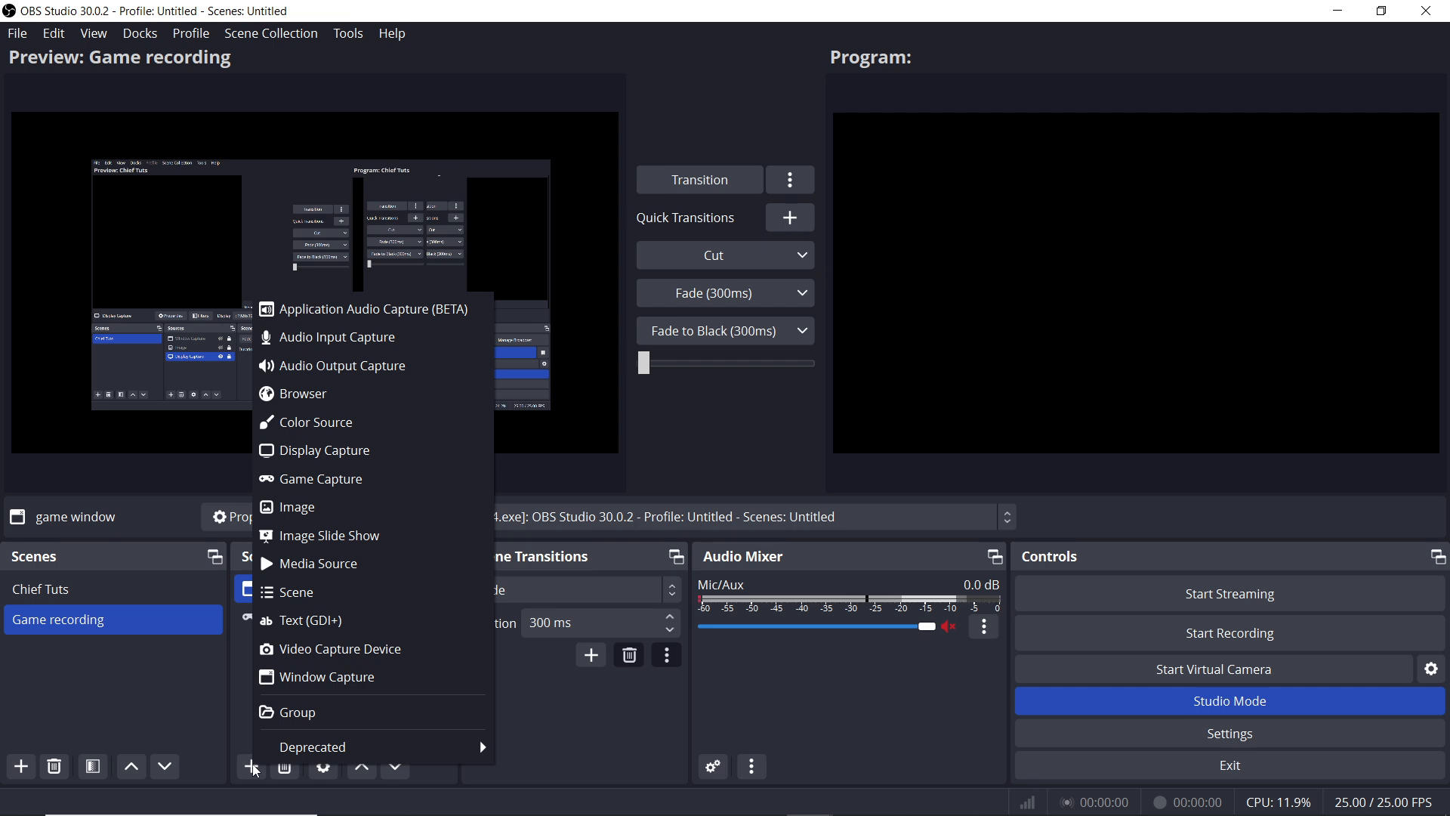
click(415, 654)
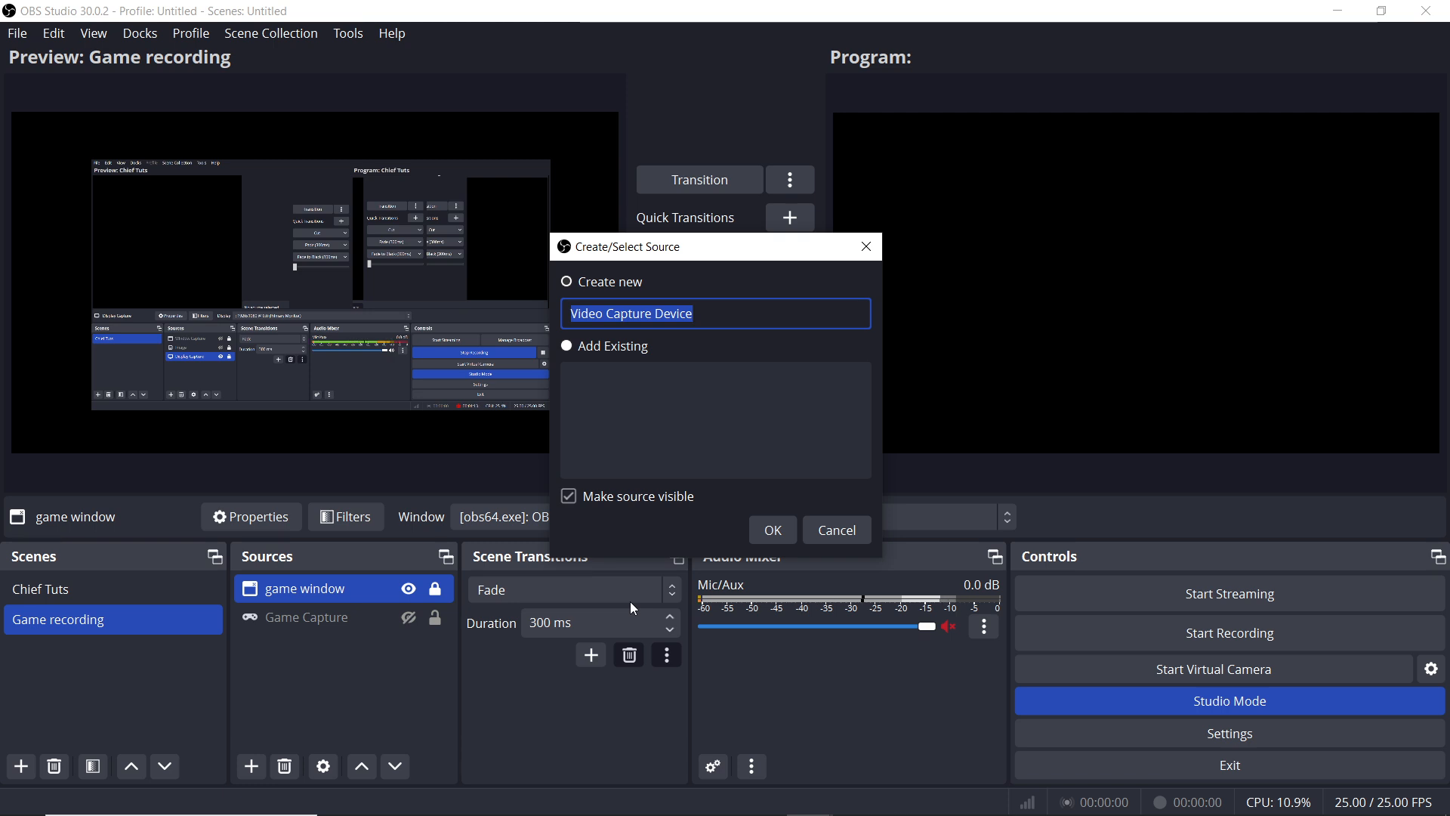
text(camera)
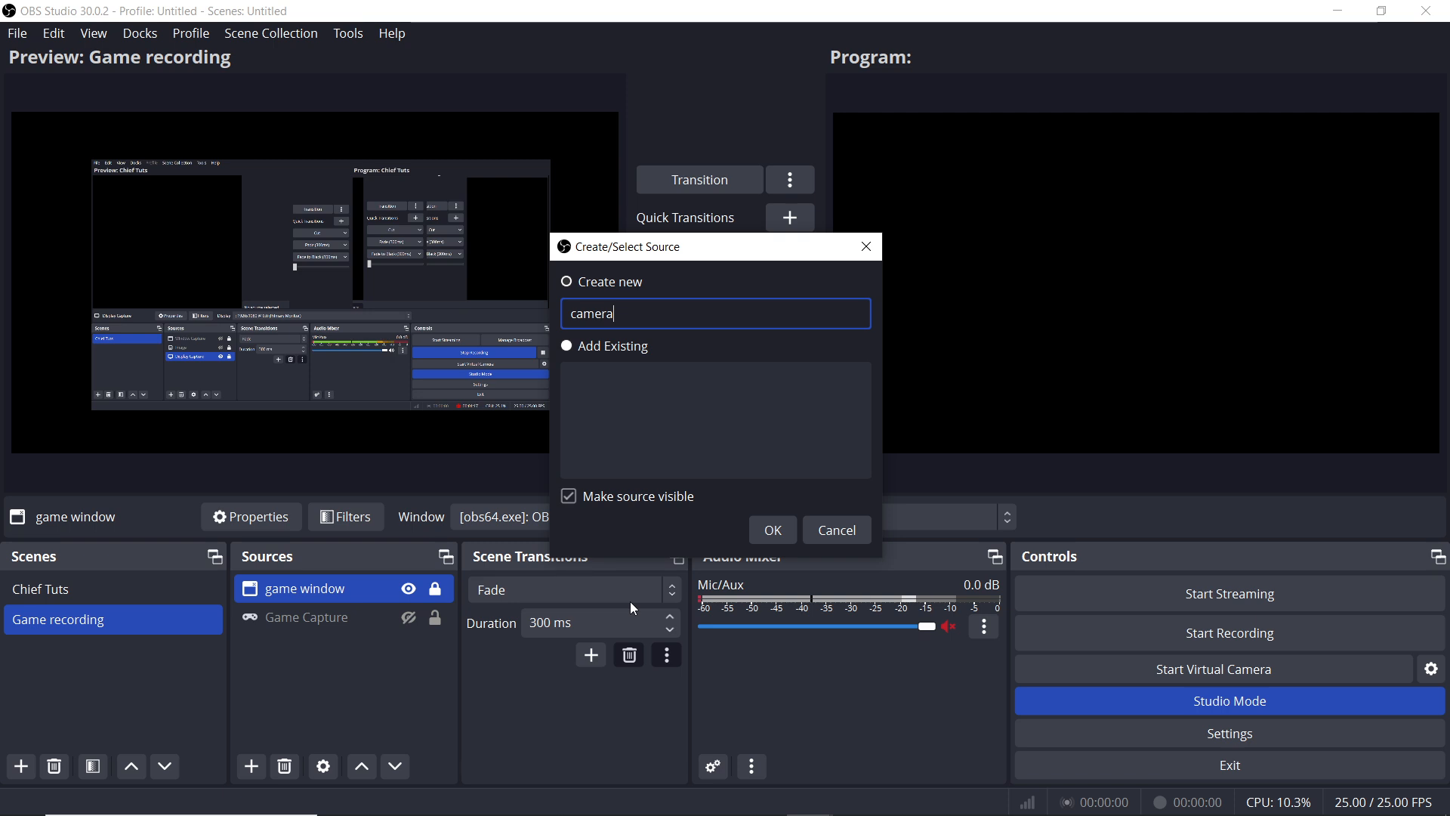
click(761, 533)
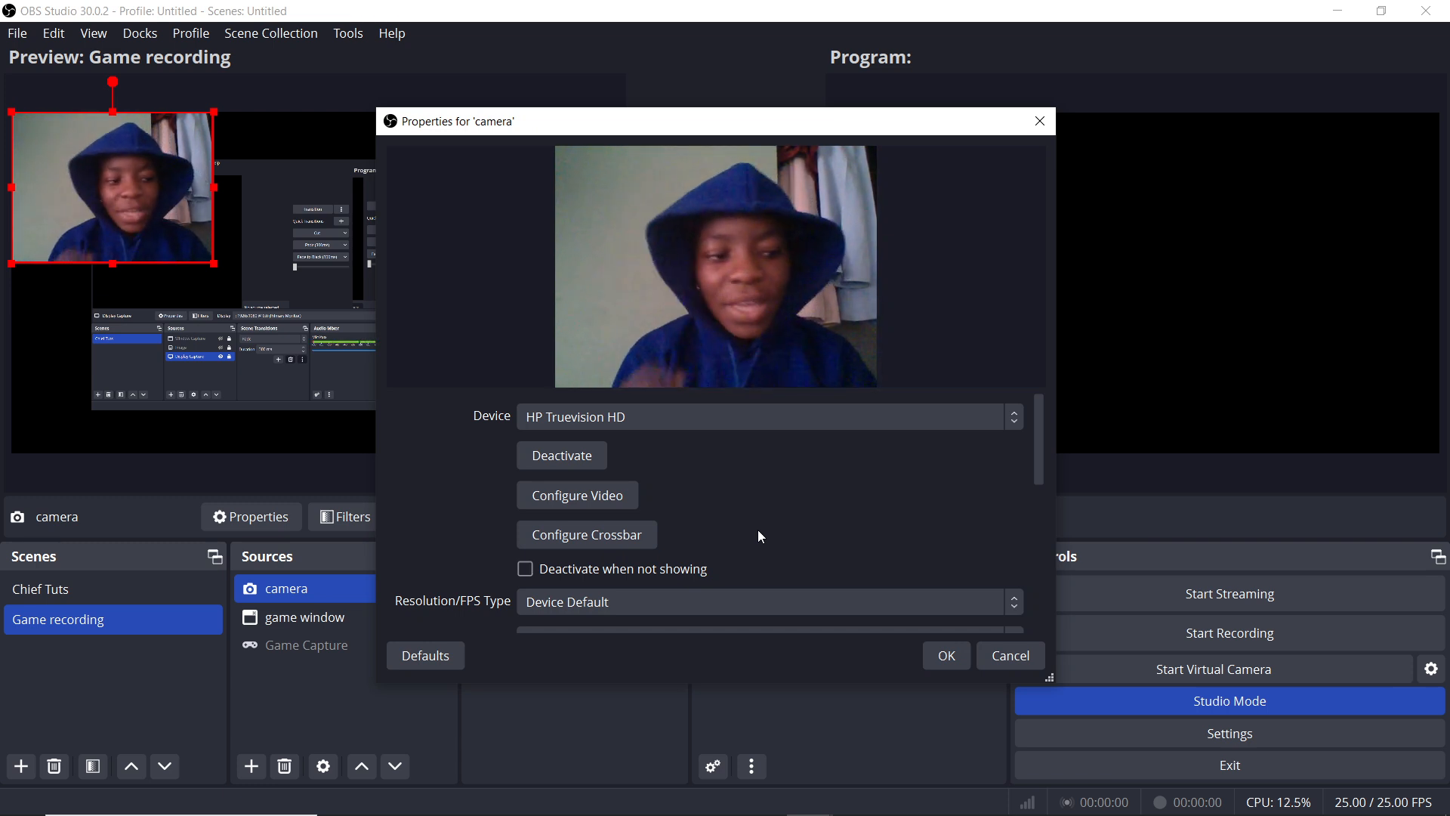
Step: Try OBS Virtual Camera as the camera source's device, switch back to HP Truevision HD and accept the properties
click(712, 424)
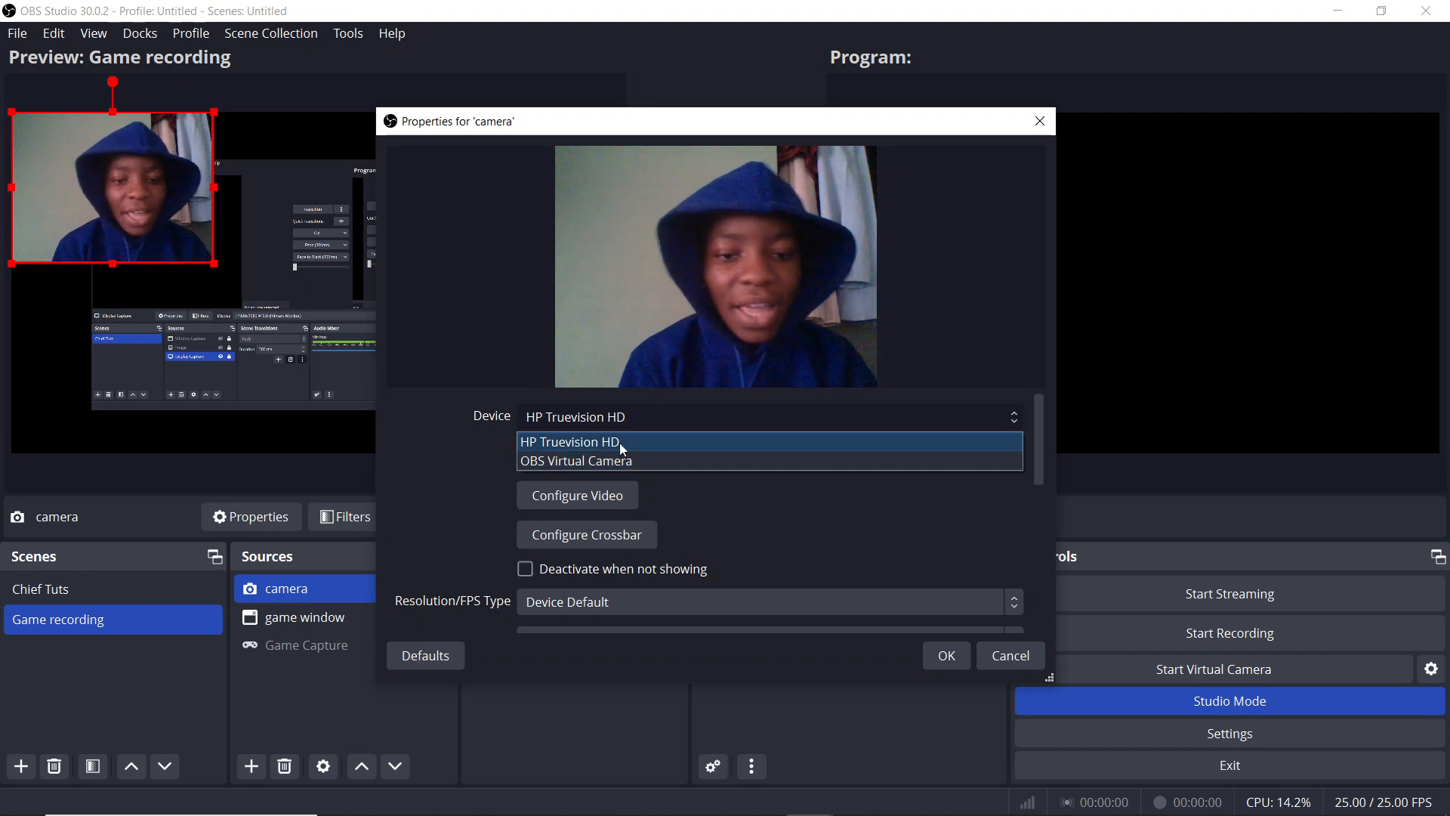
click(612, 462)
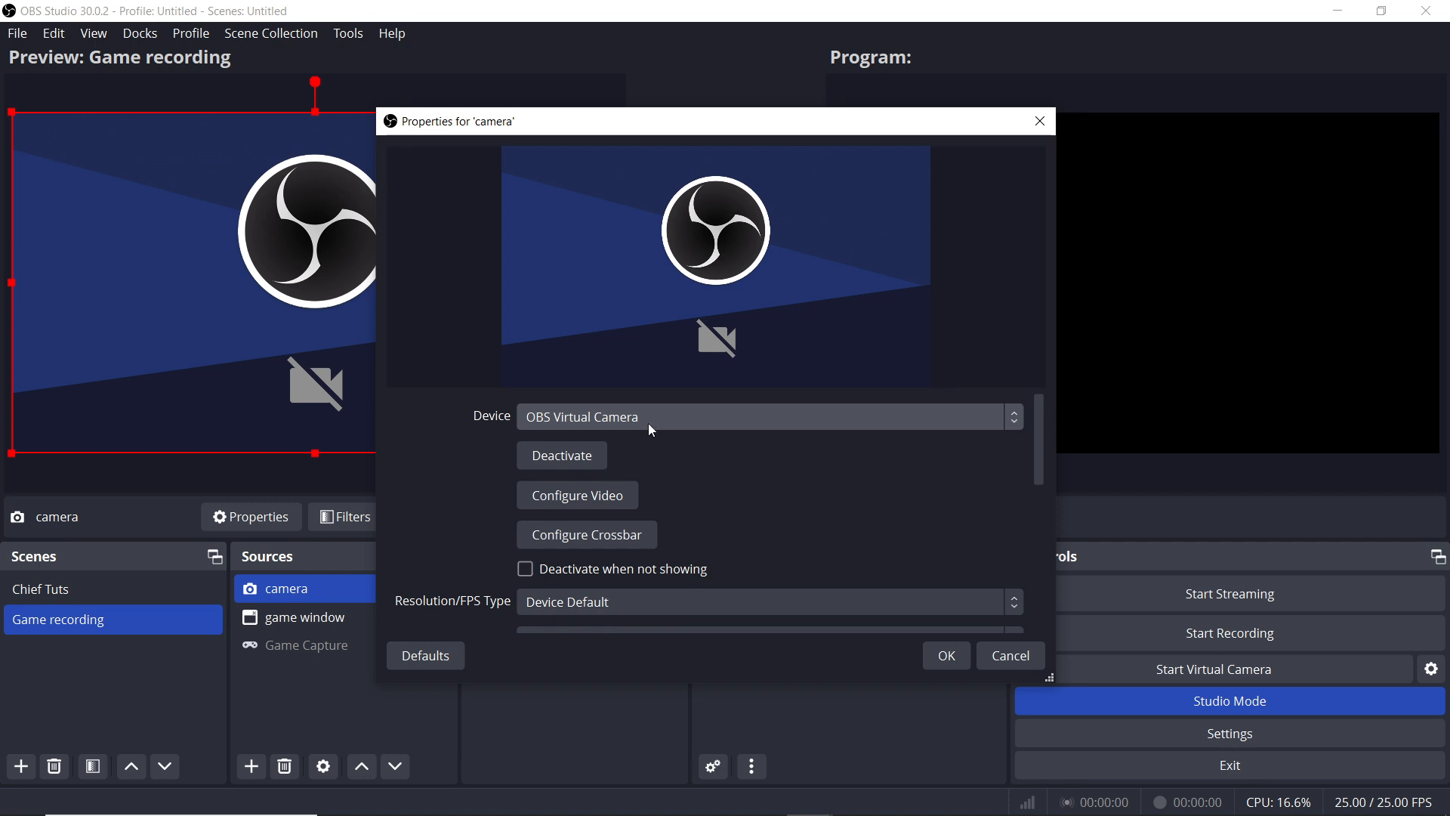
click(655, 416)
click(627, 441)
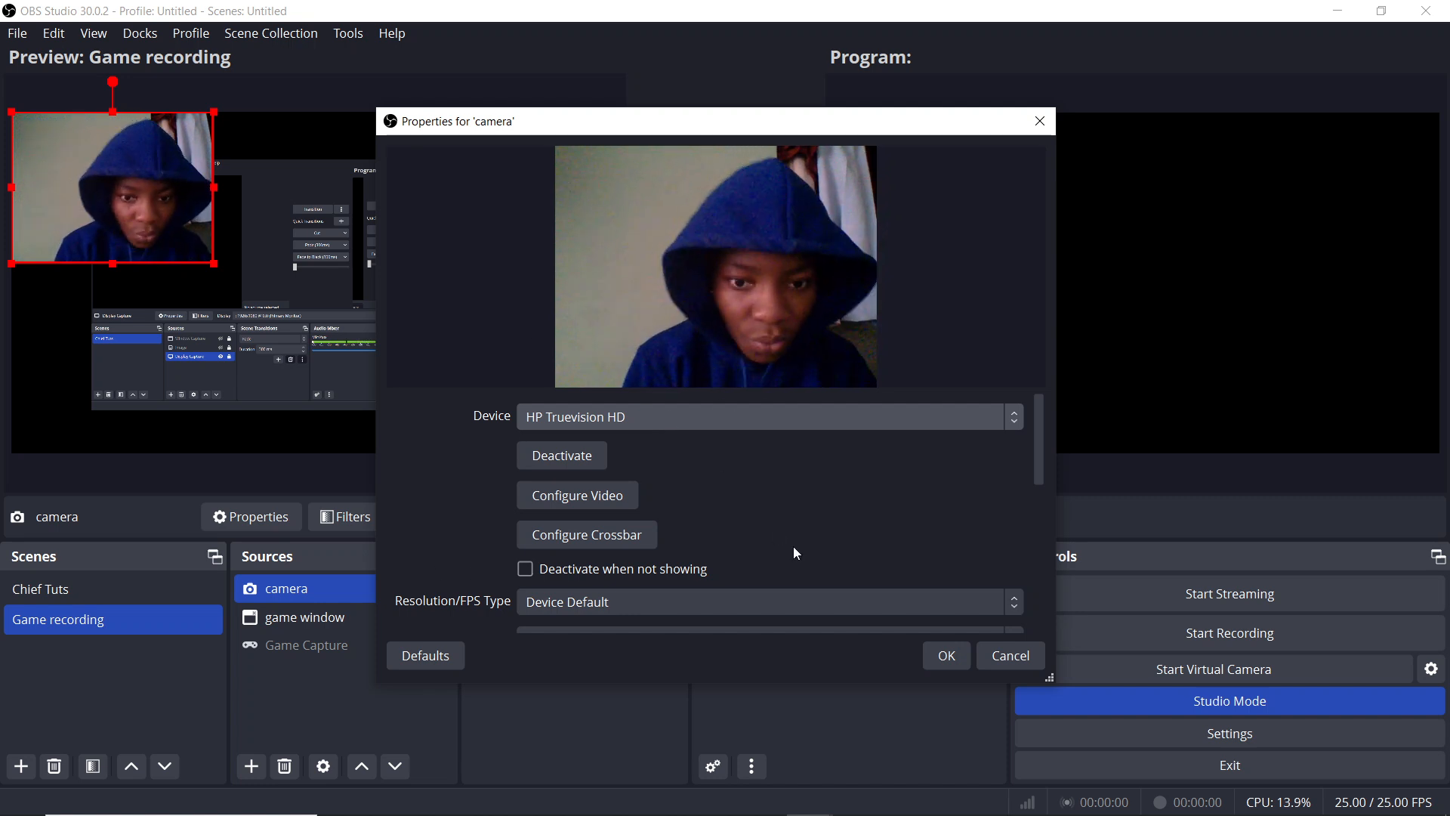
click(947, 655)
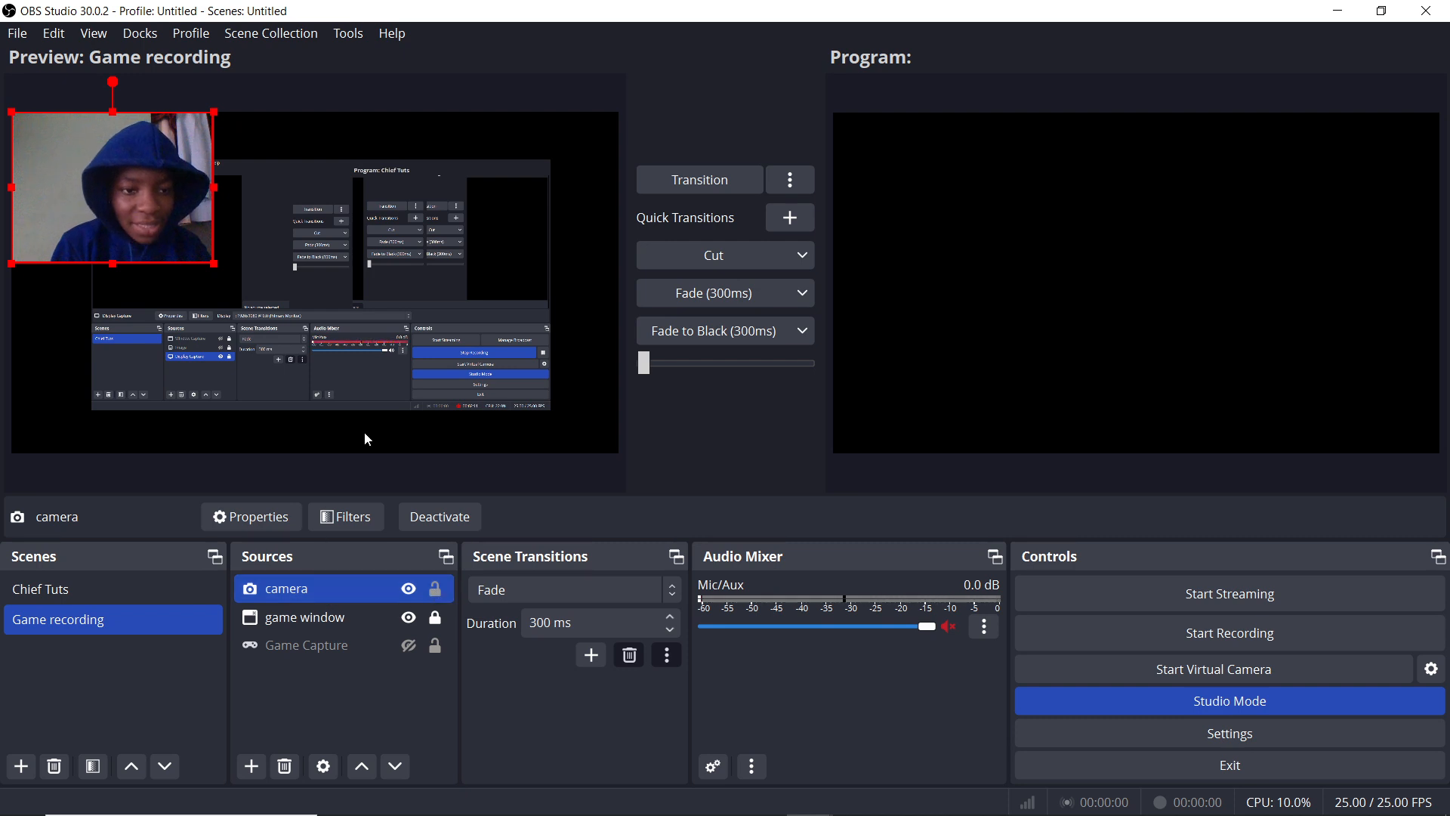
Step: Hide the game window source and fit the camera source to the screen
ctrl+click(385, 624)
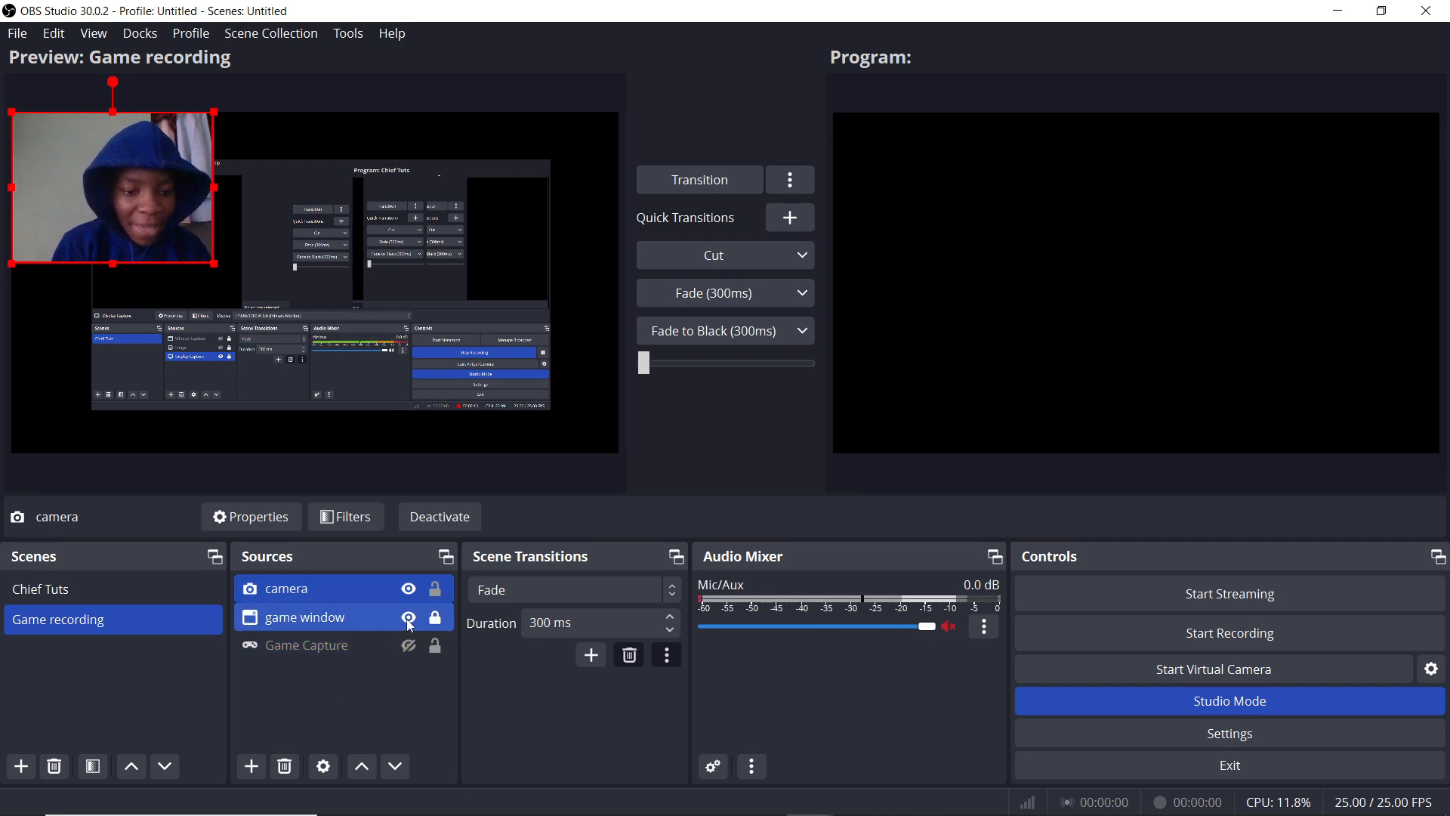
click(408, 618)
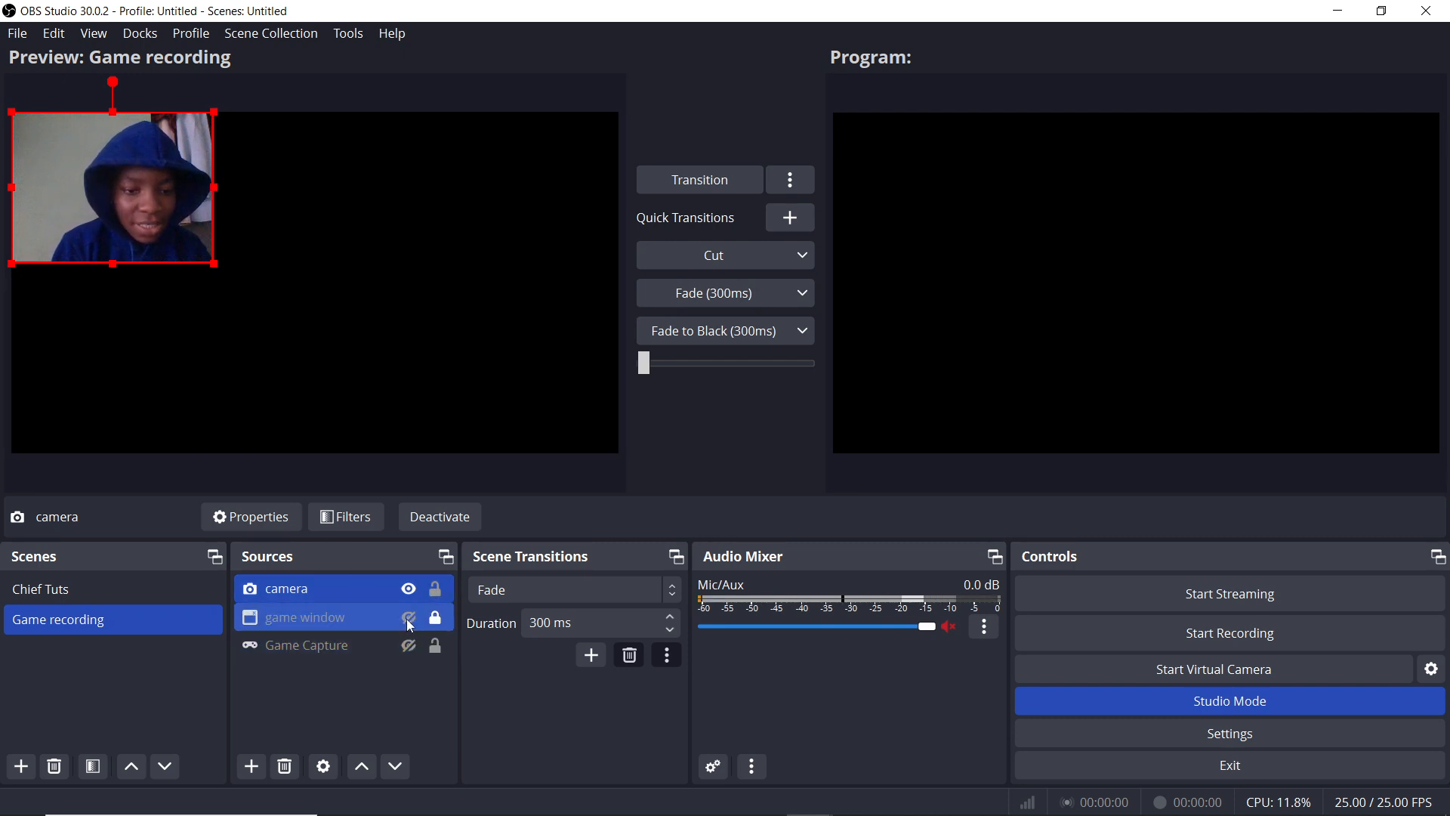
right_click(149, 197)
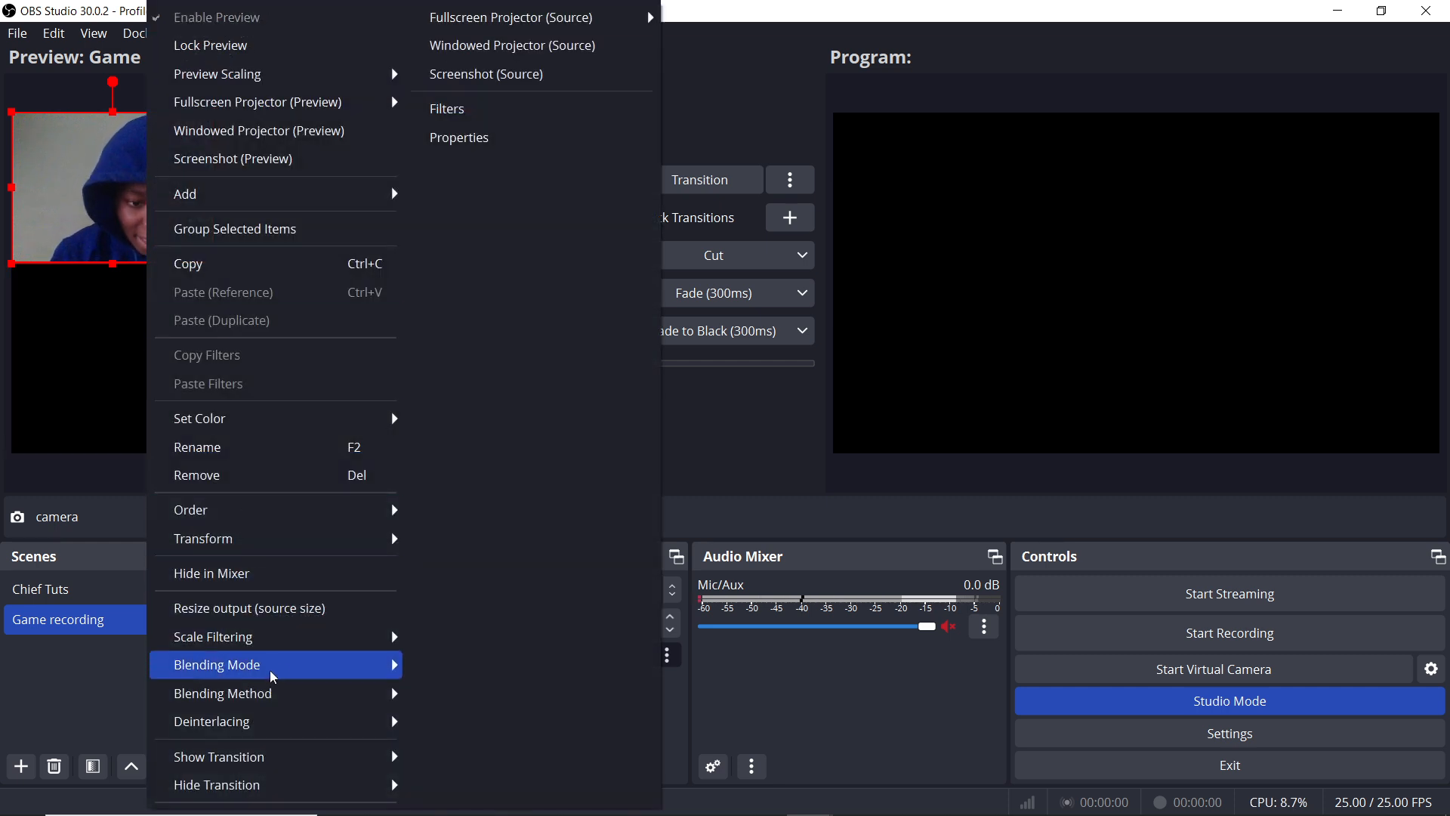
mouse_move(340, 539)
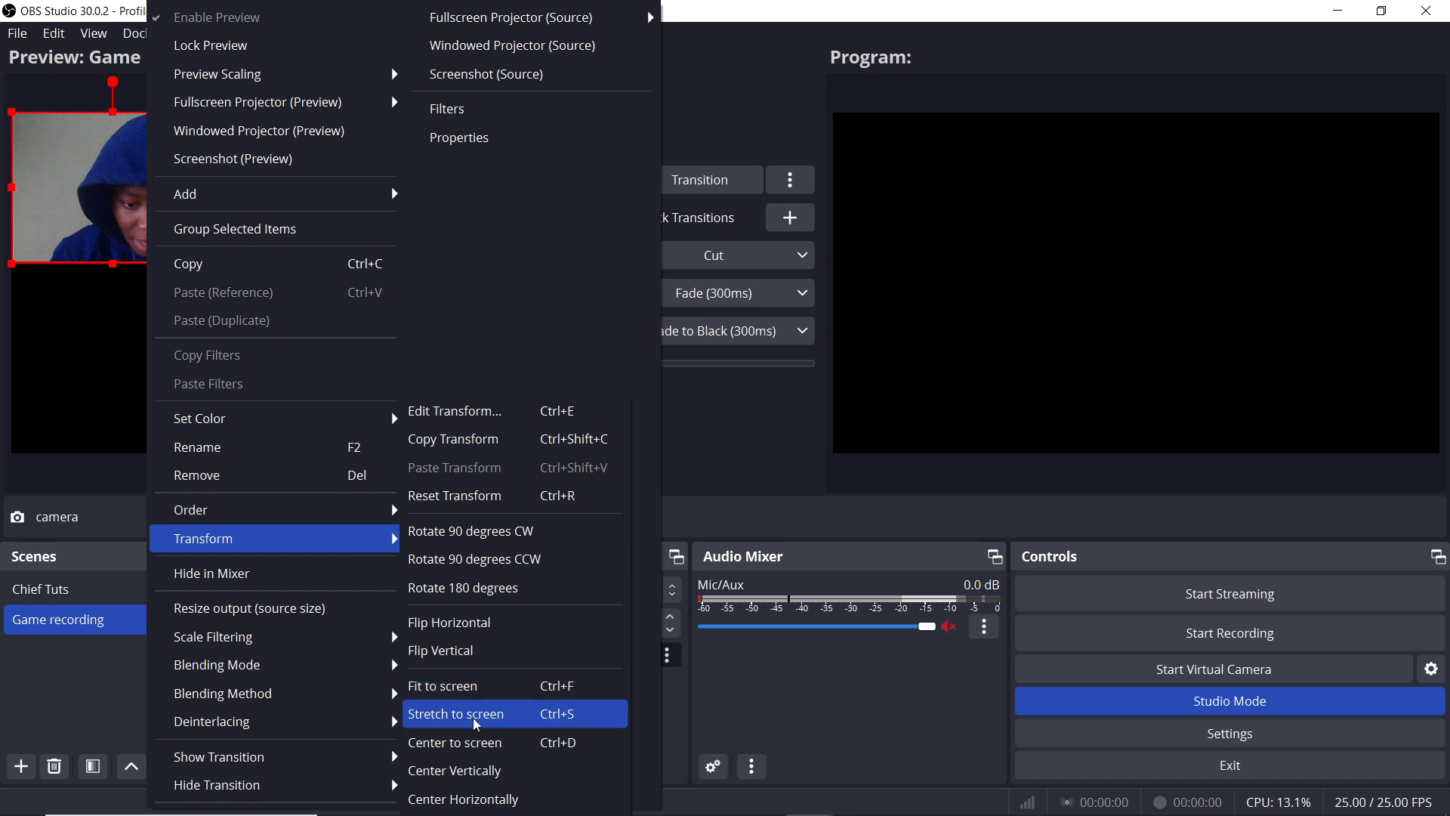
click(496, 695)
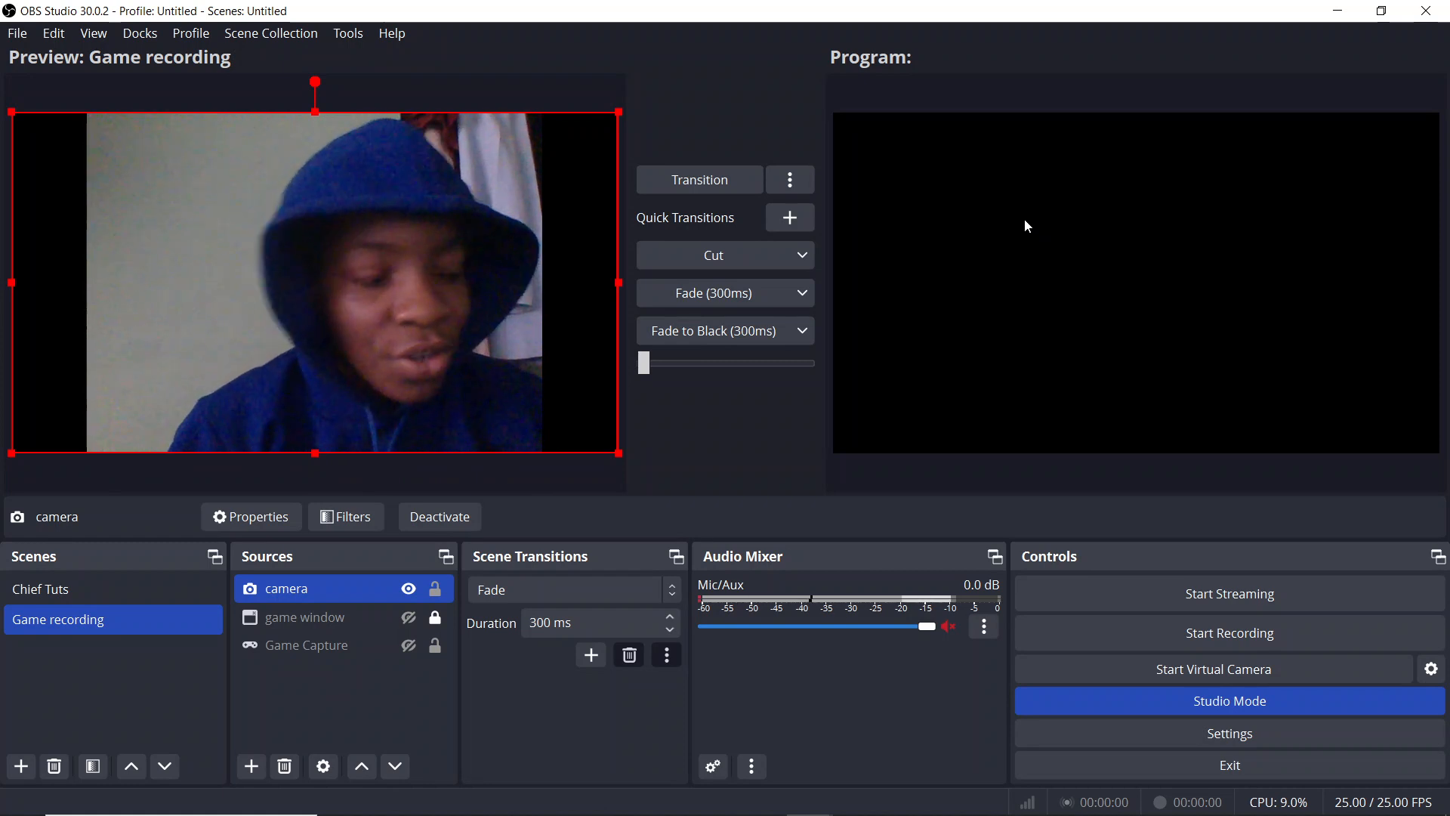
Step: Review the streaming output settings and the video resolution and frame rate settings
click(1252, 734)
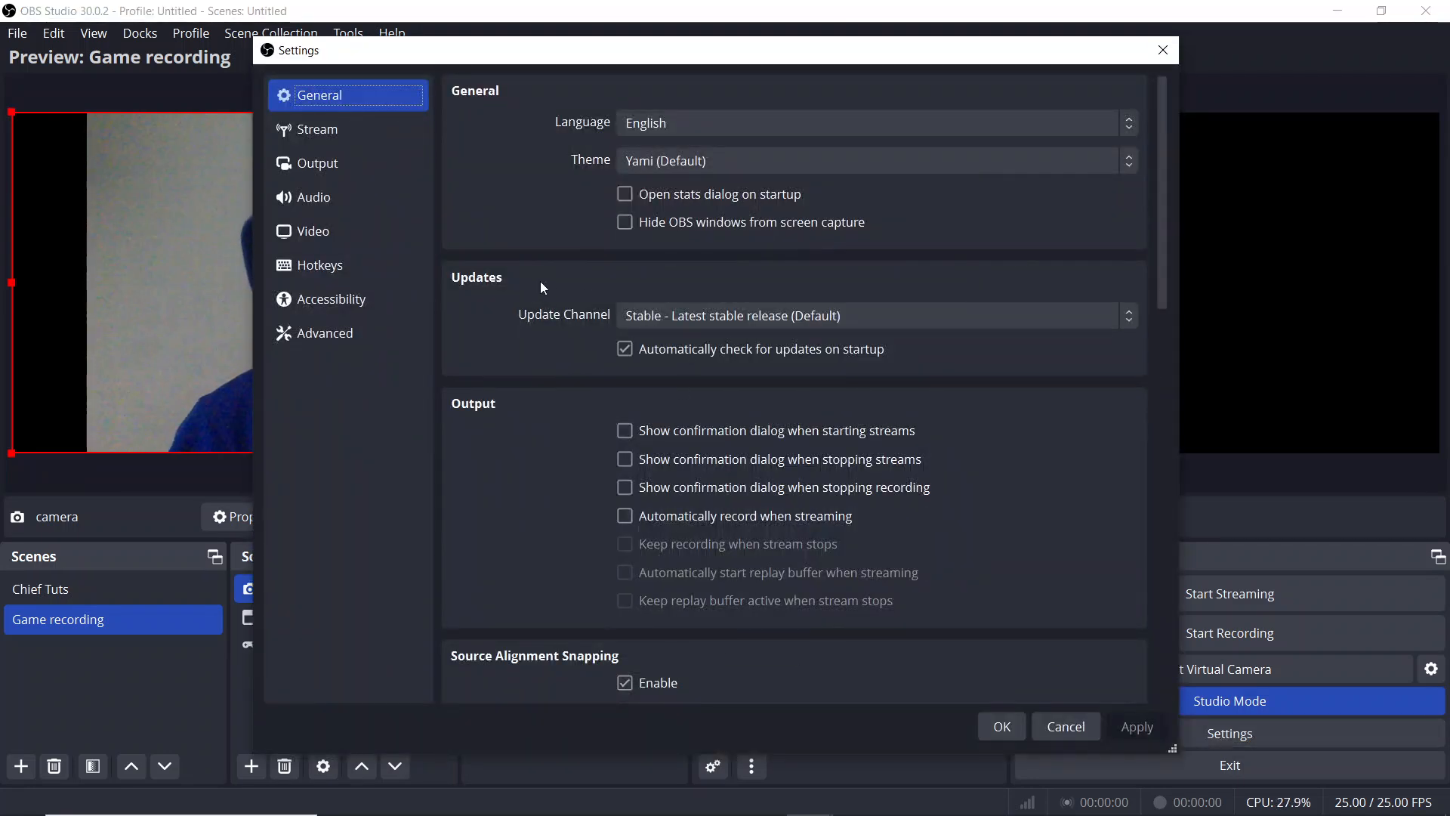
click(349, 154)
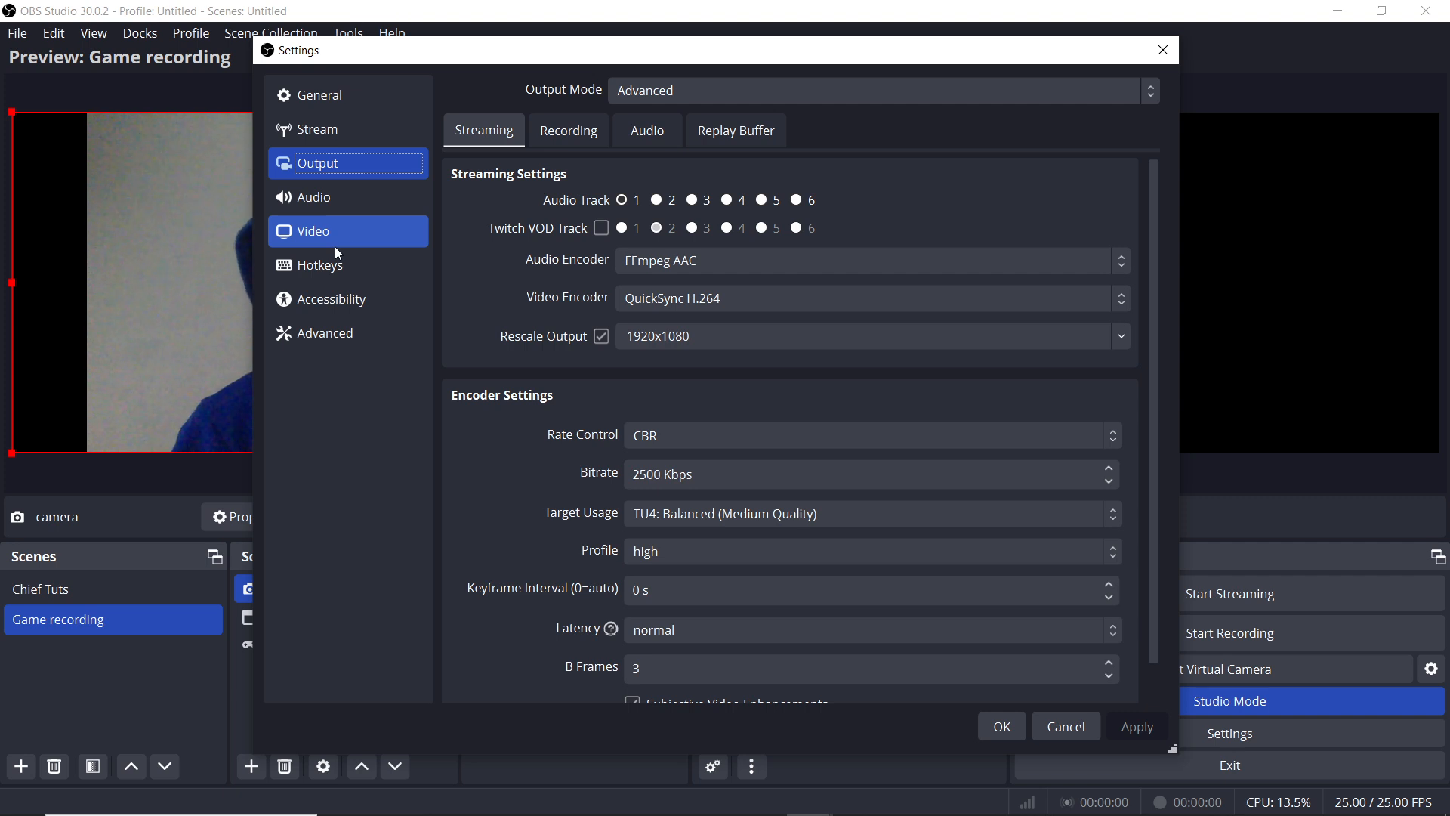
click(360, 234)
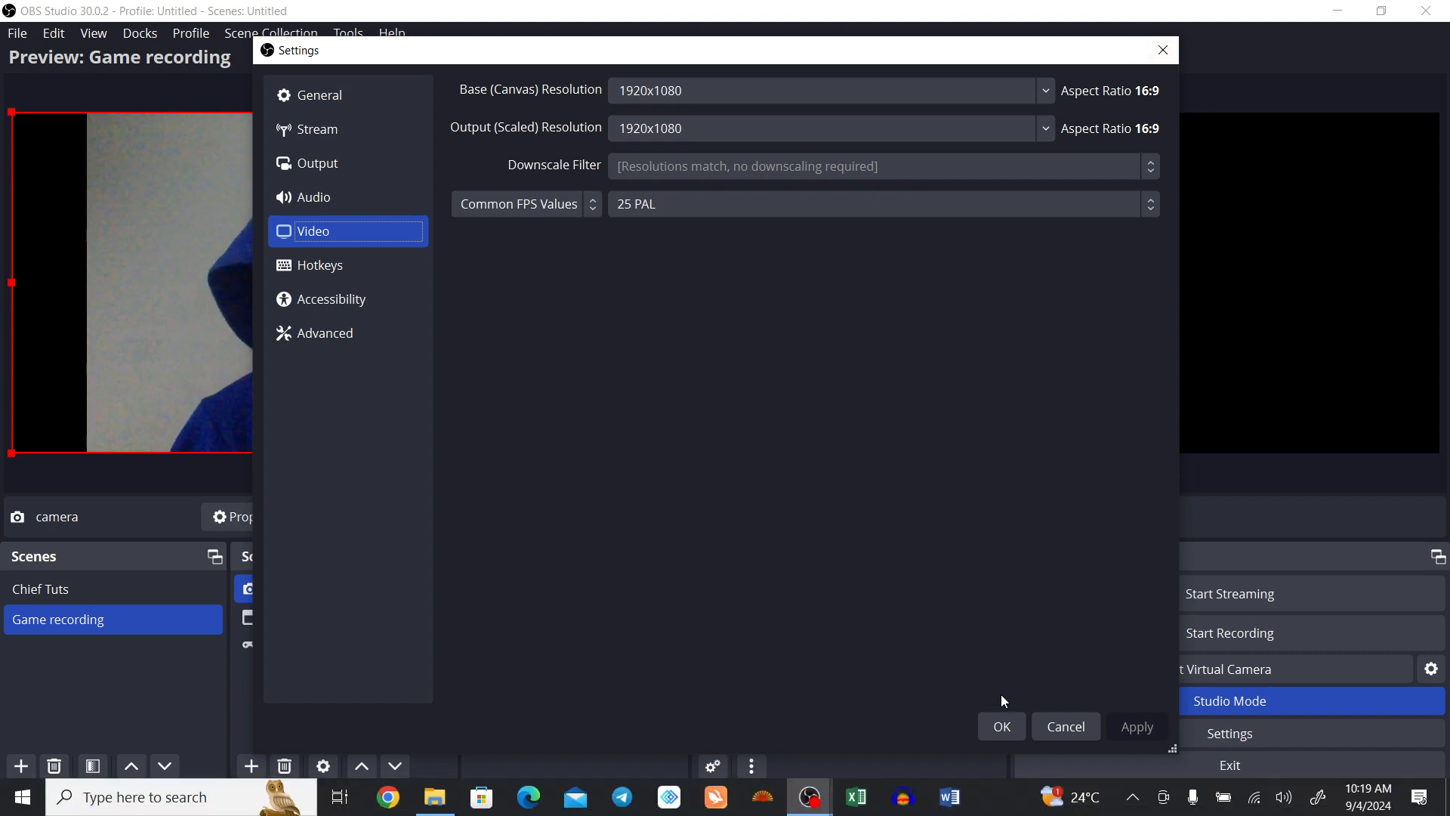
click(1003, 727)
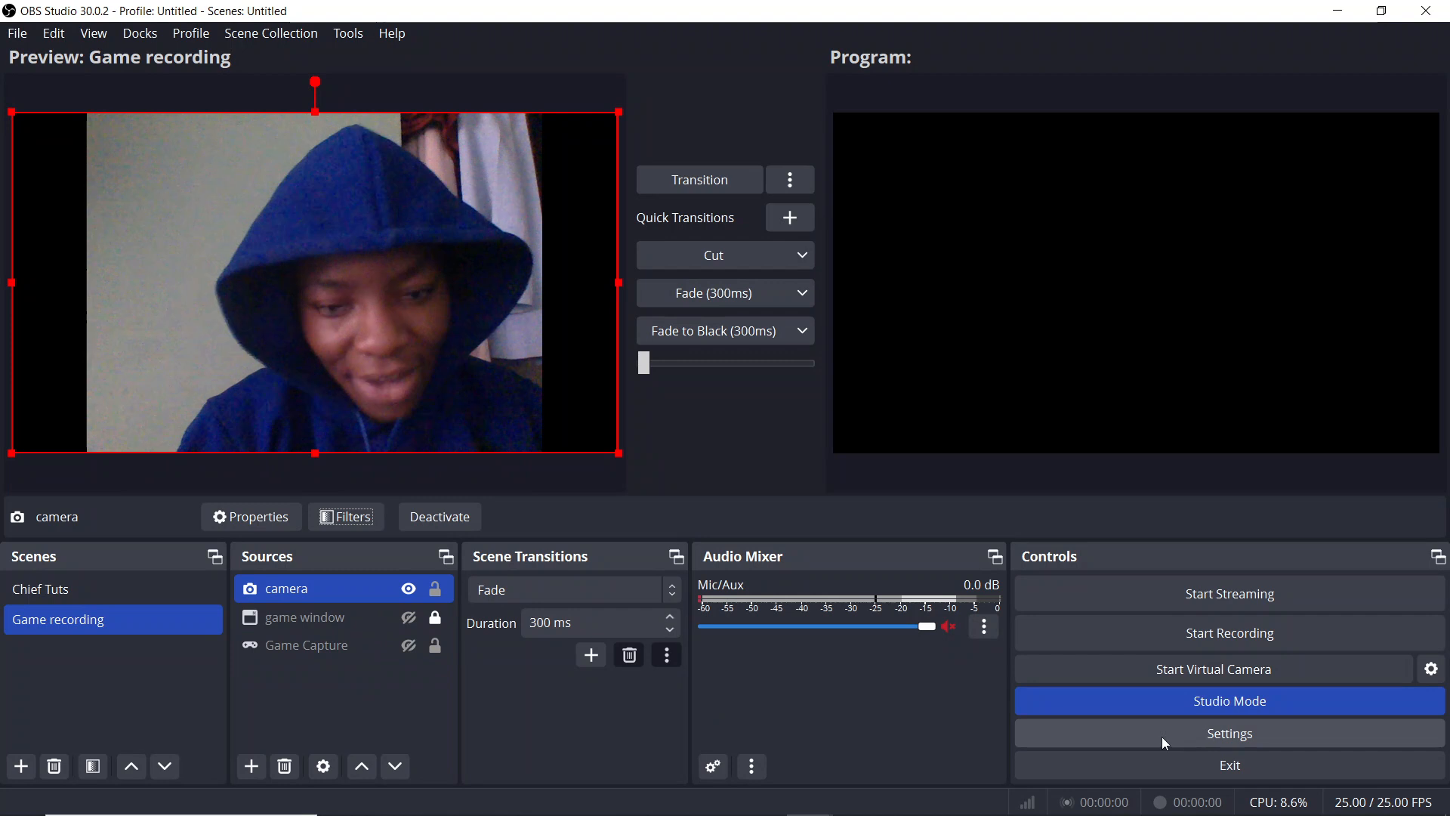
Step: Examine the image adjustment options in the camera source's video configuration
click(269, 527)
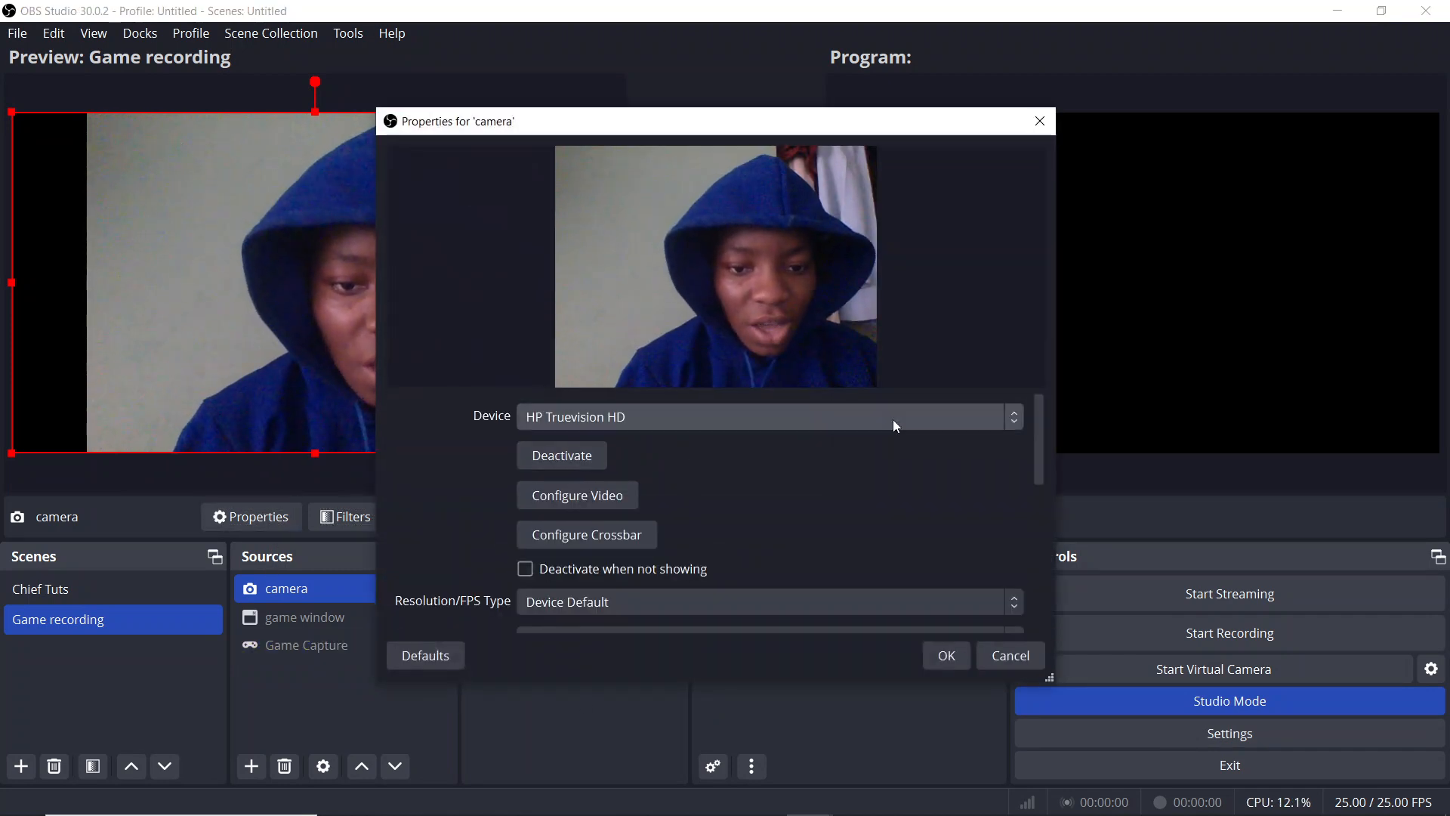
click(581, 497)
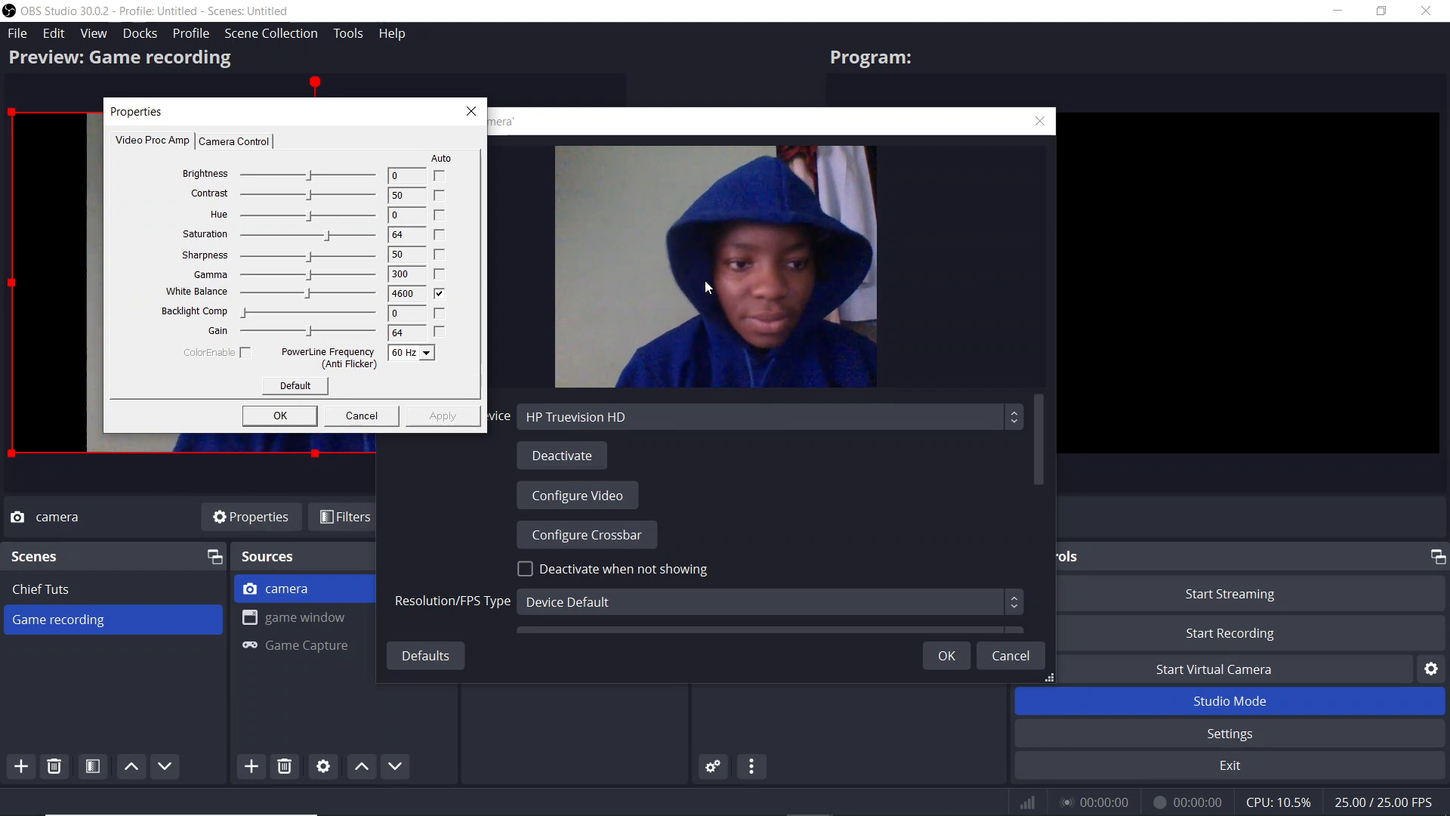
click(759, 500)
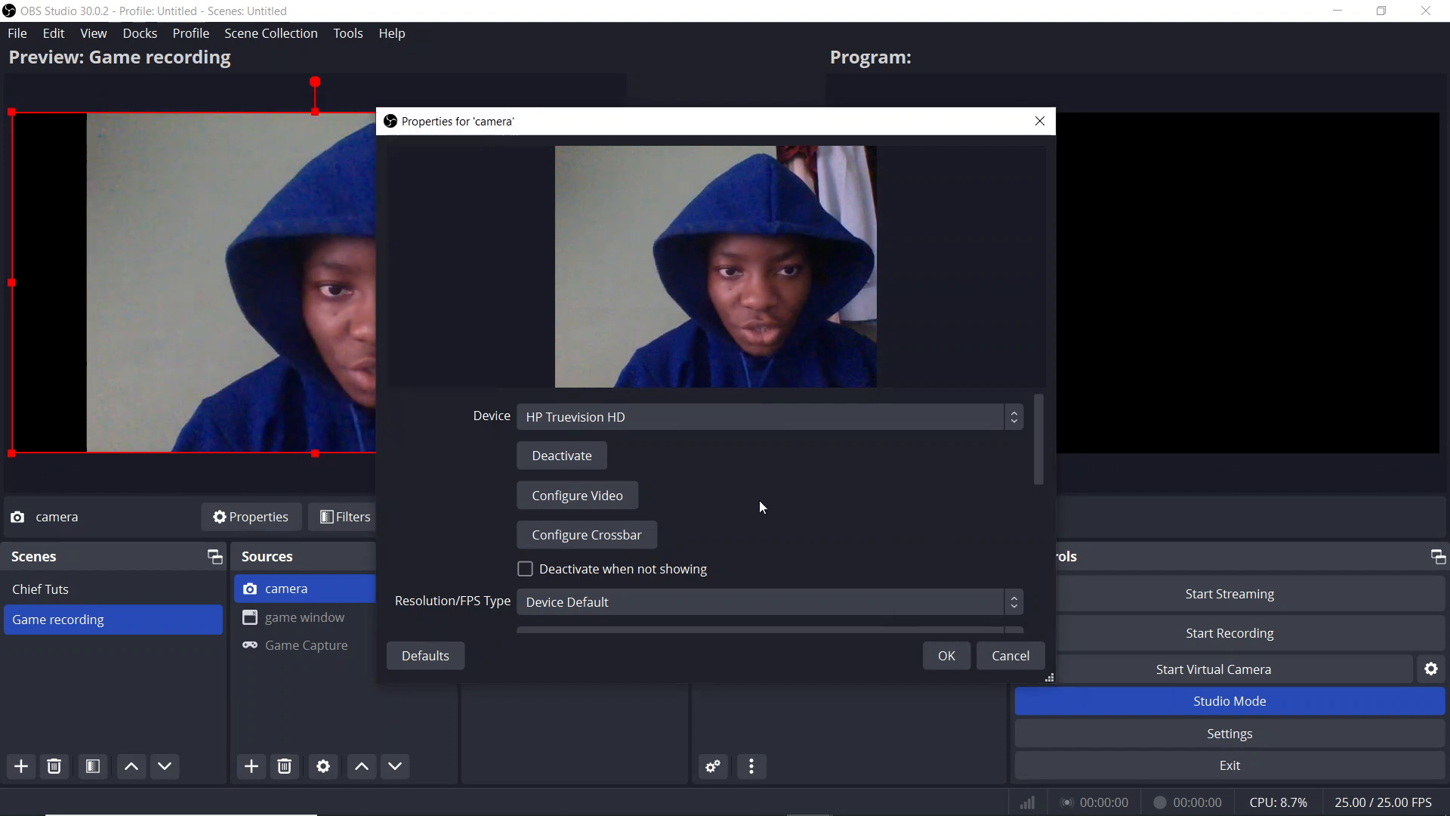
Step: Set the camera source's Resolution/FPS Type to Custom, review its remaining properties and accept them
scroll(1041, 524, down, 5)
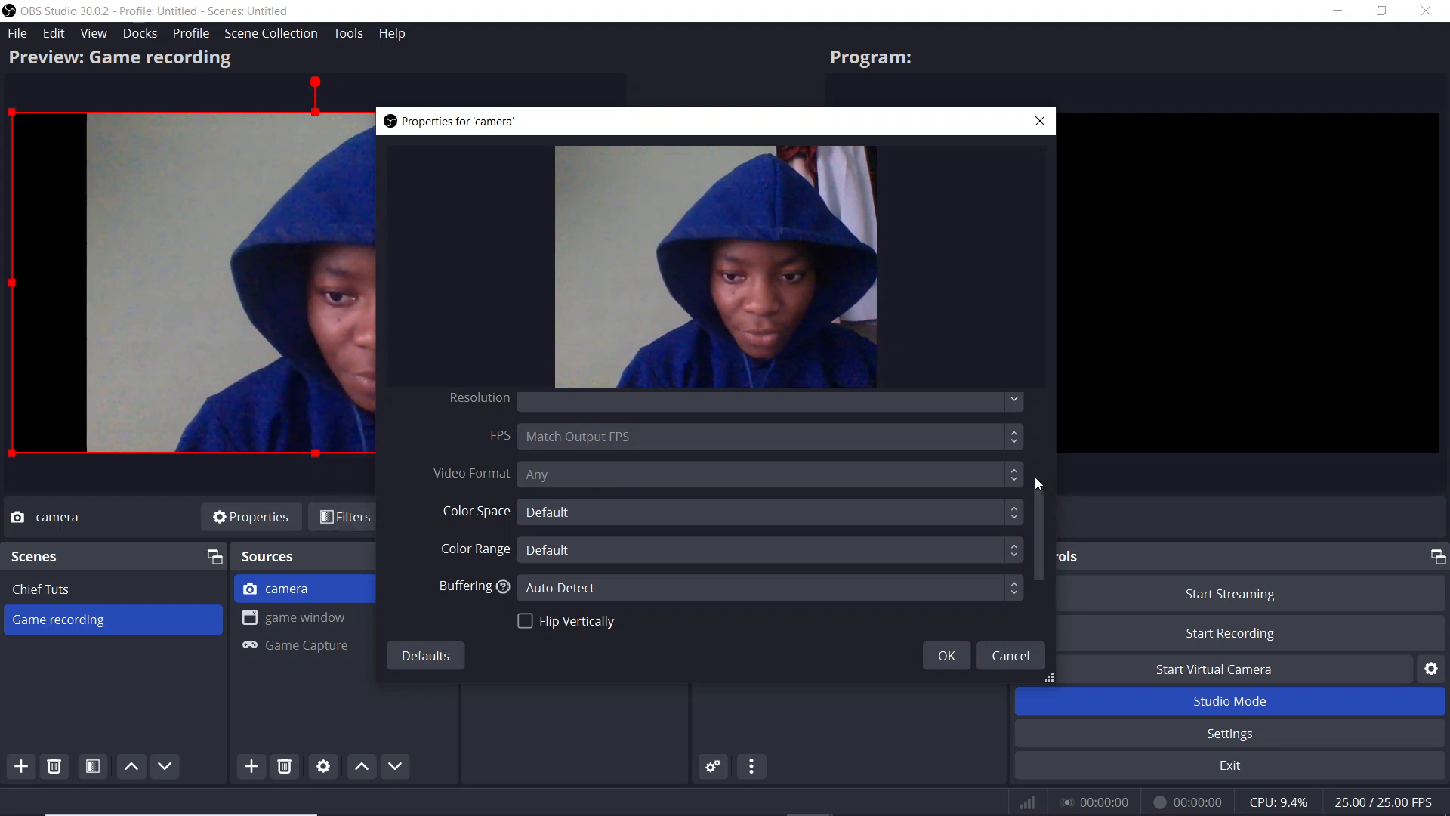
scroll(1035, 478, up, 5)
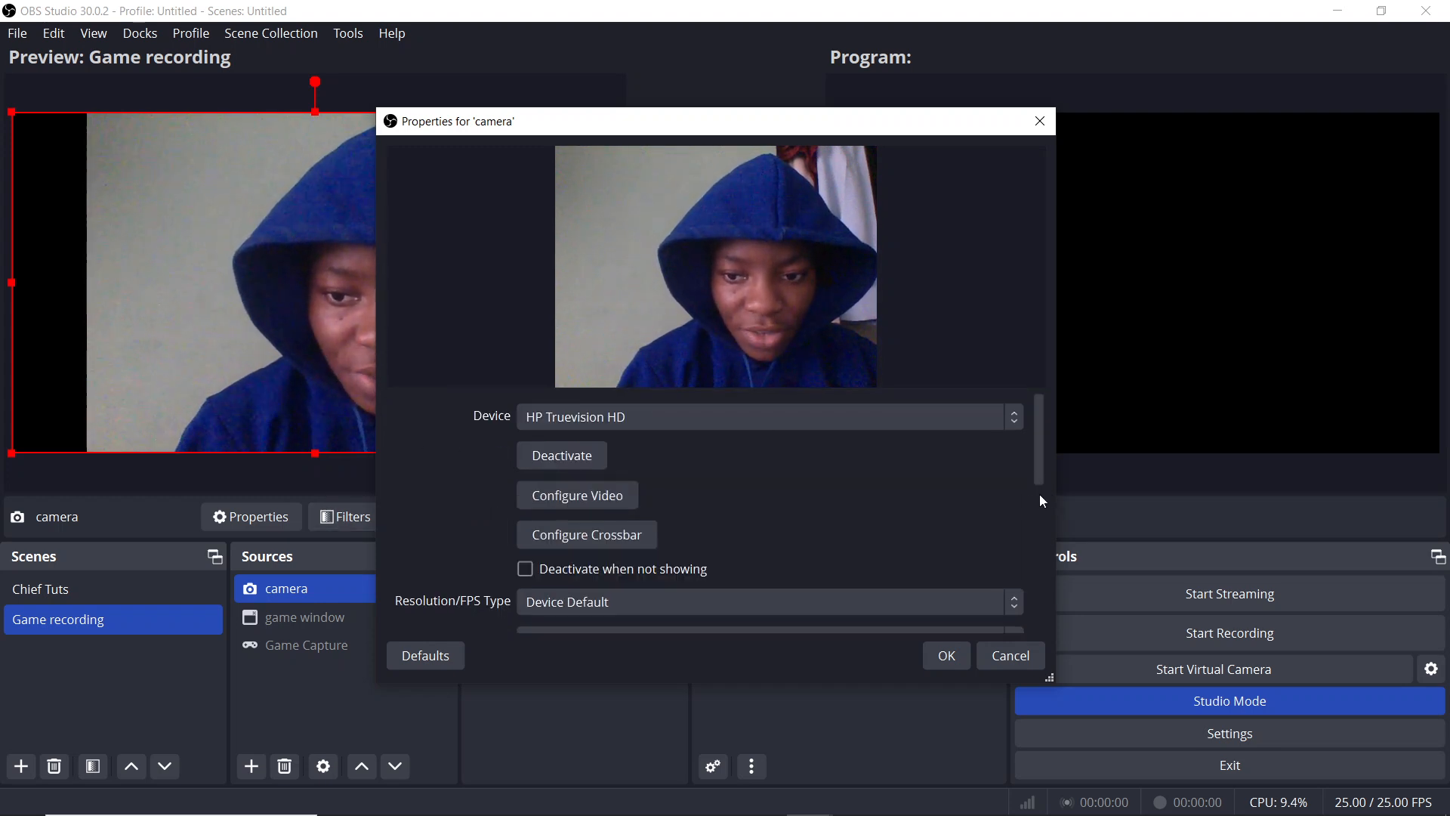
click(1039, 496)
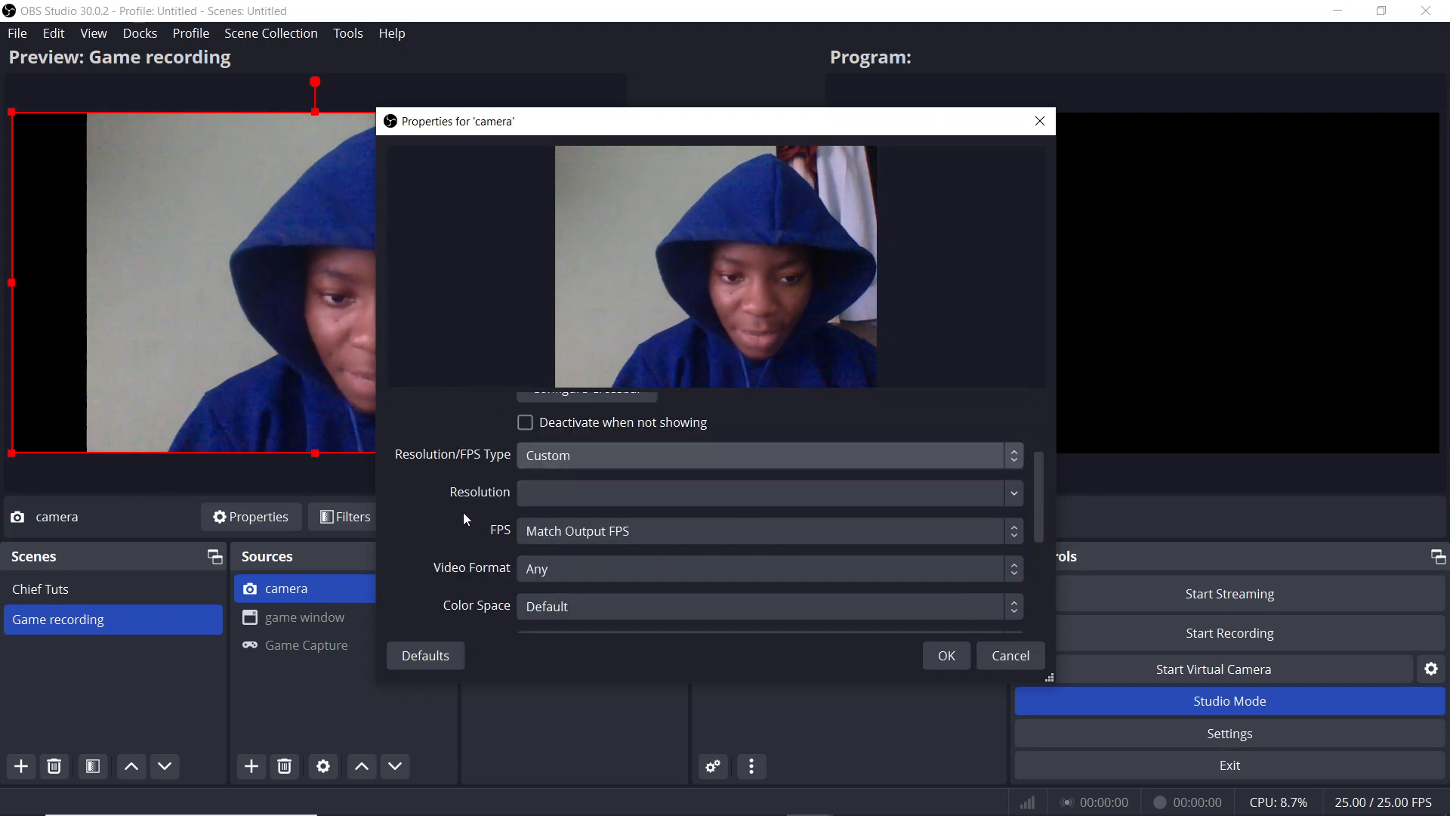
click(1036, 552)
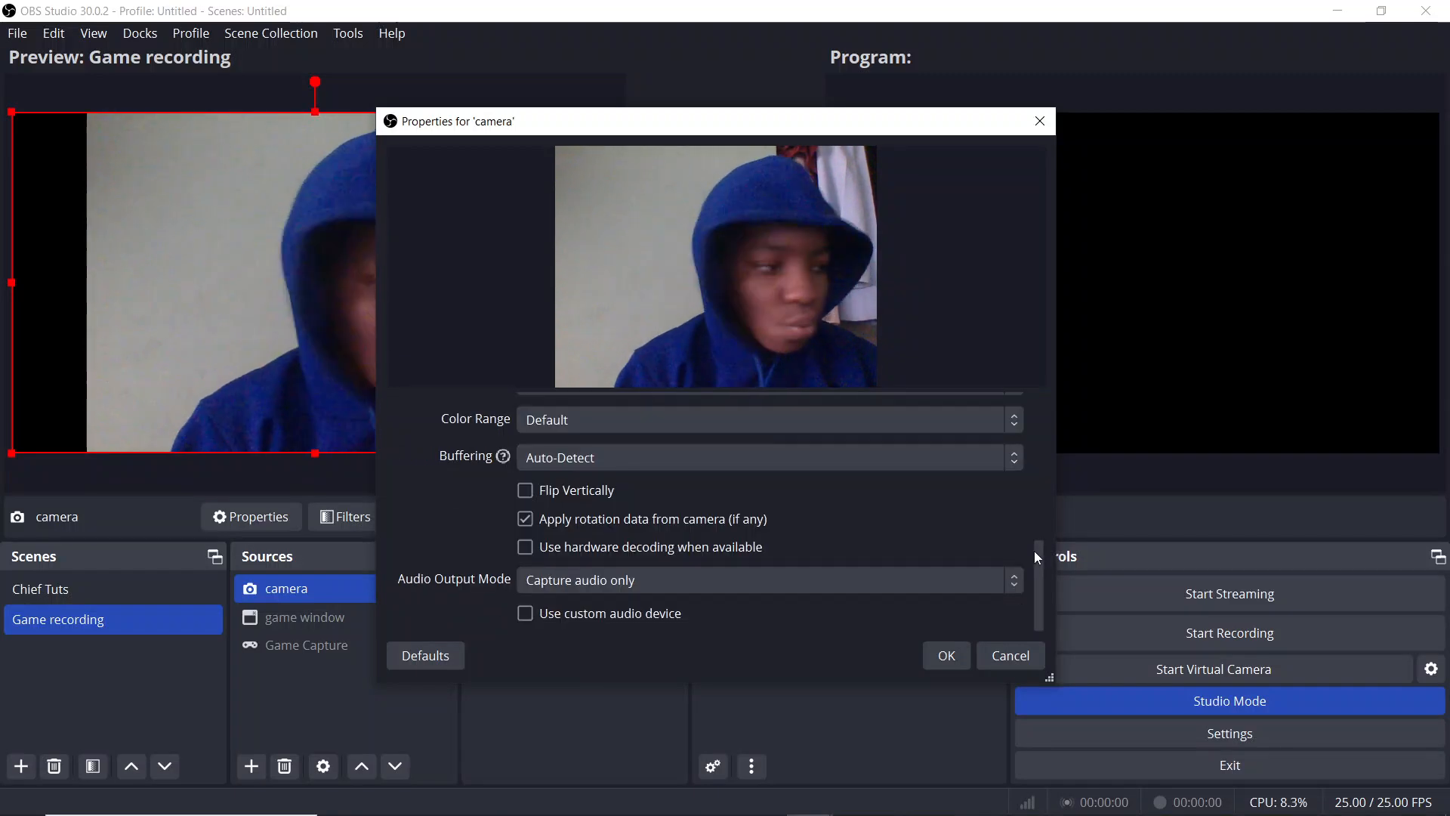
click(940, 657)
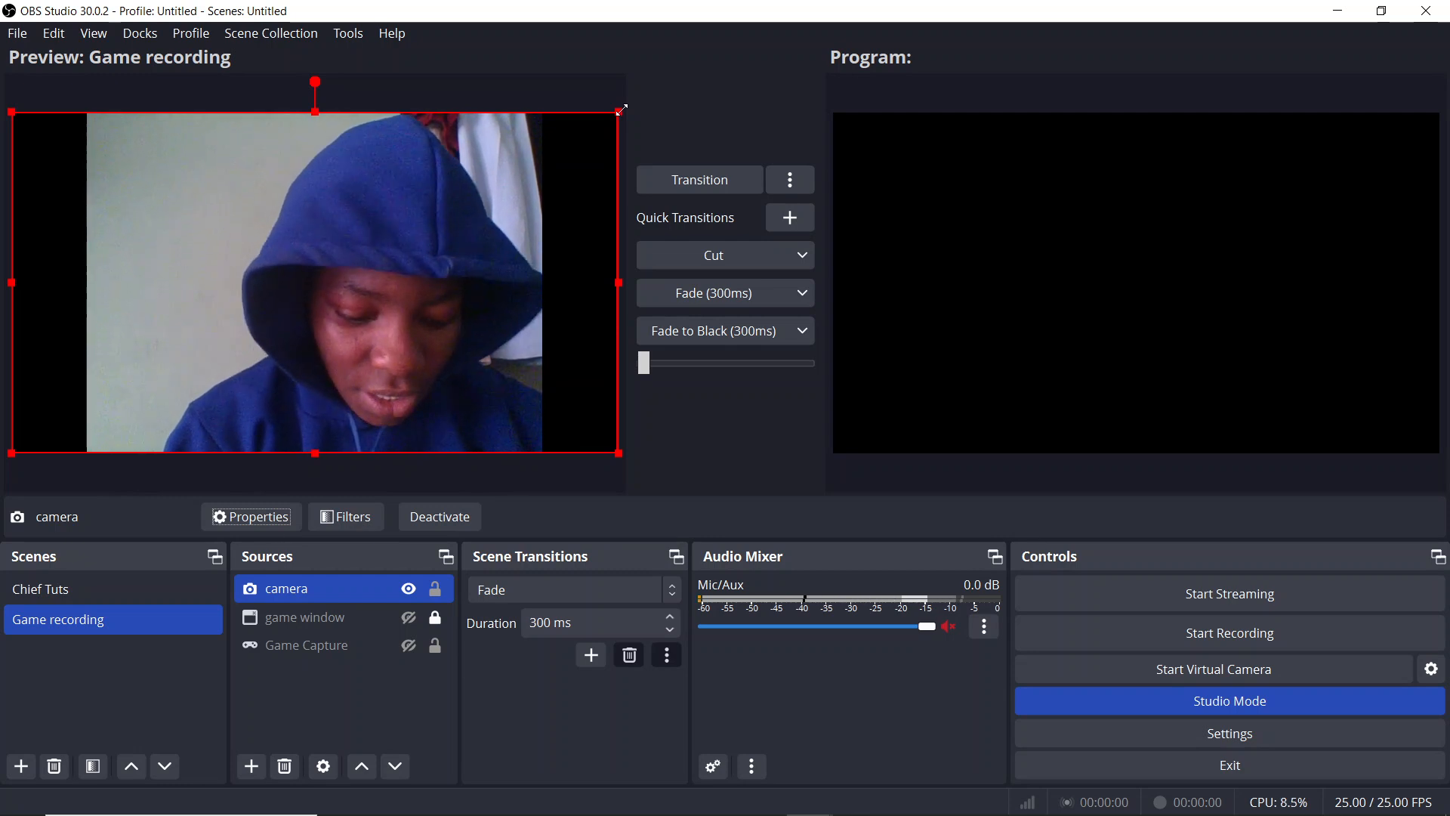
Step: Scale the camera source down slightly from its upper-right corner in the preview
drag(621, 110, 609, 138)
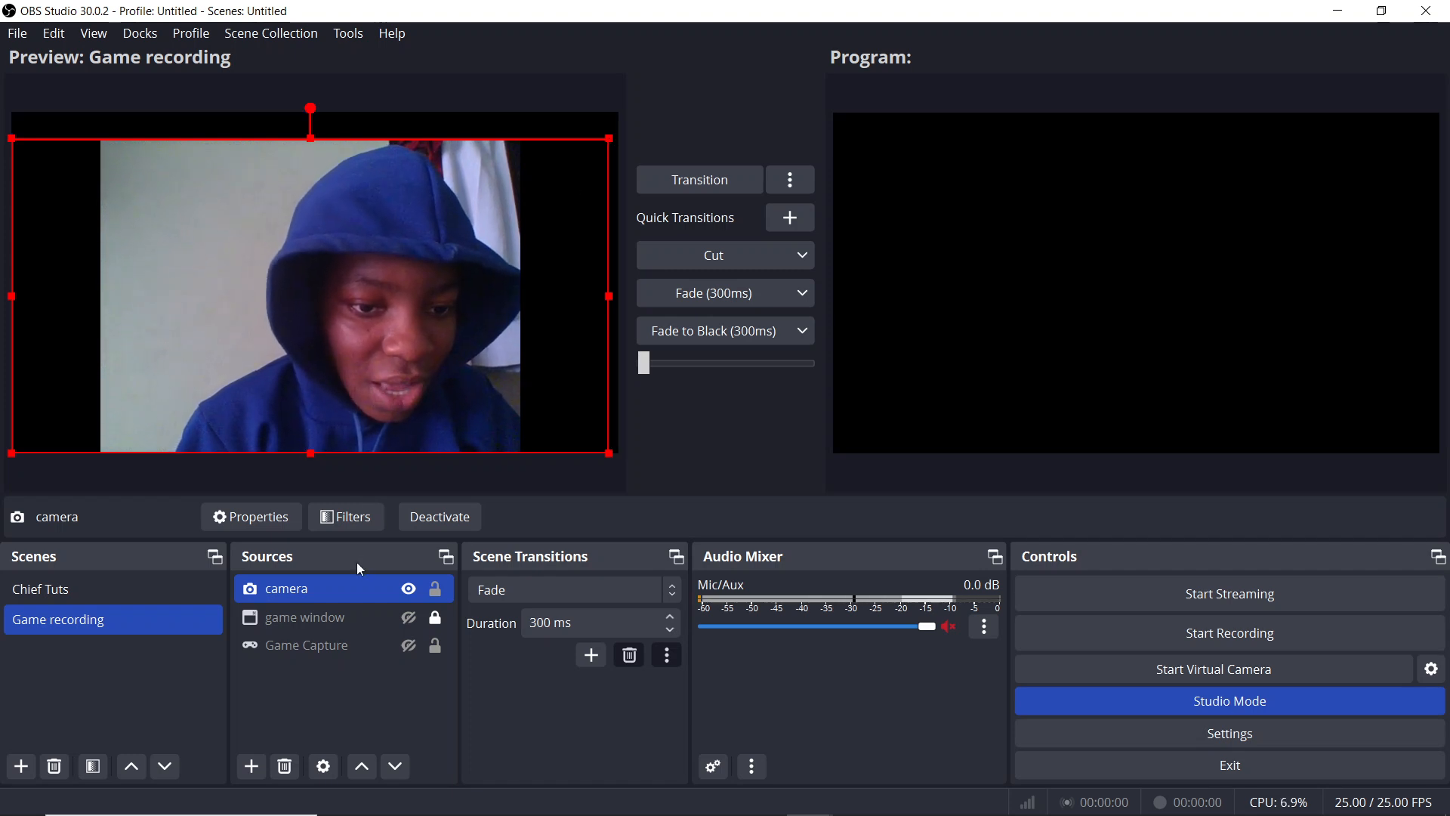
Step: Examine the effect filters available for the camera source without adding any
click(353, 521)
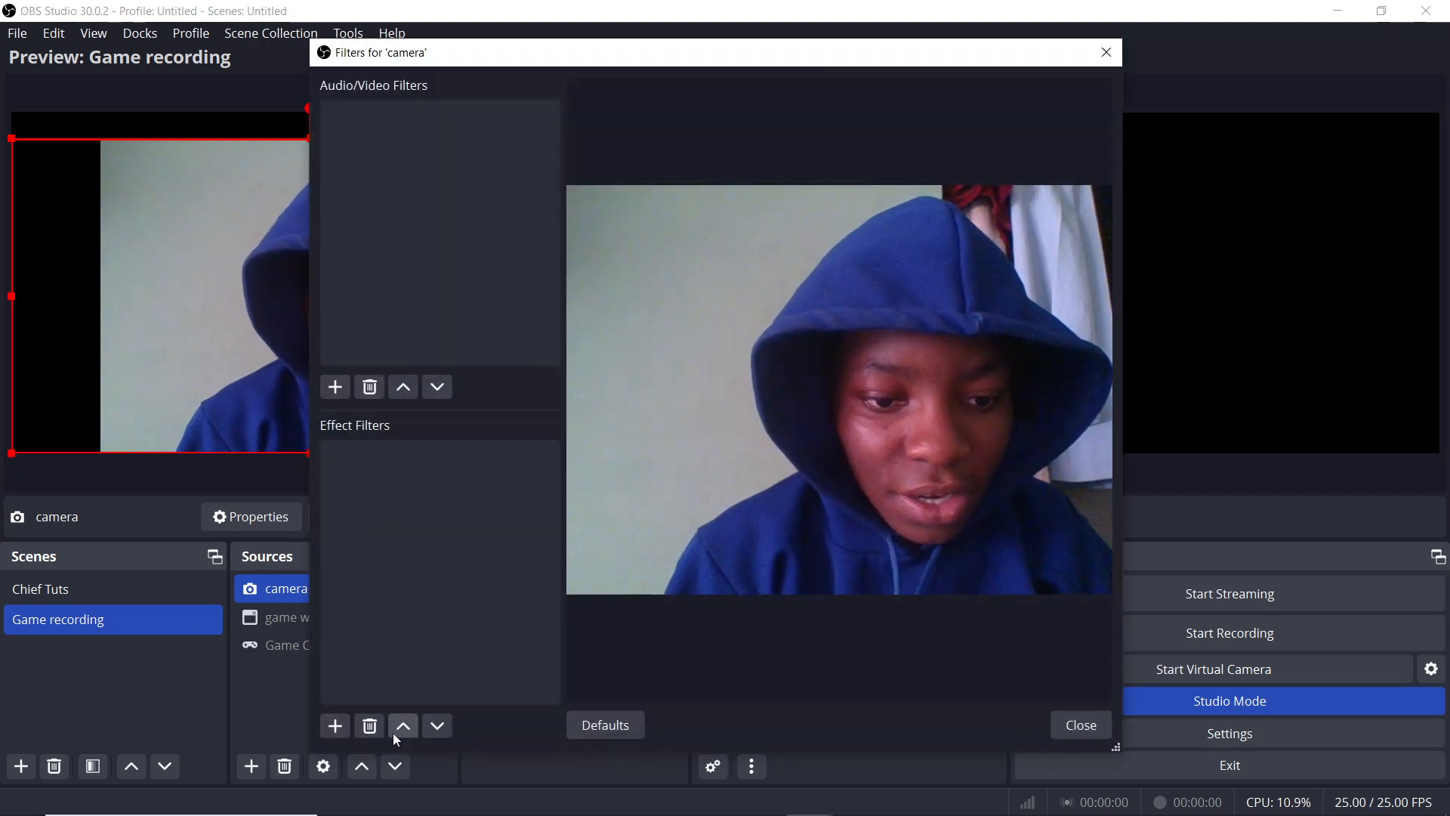
click(335, 725)
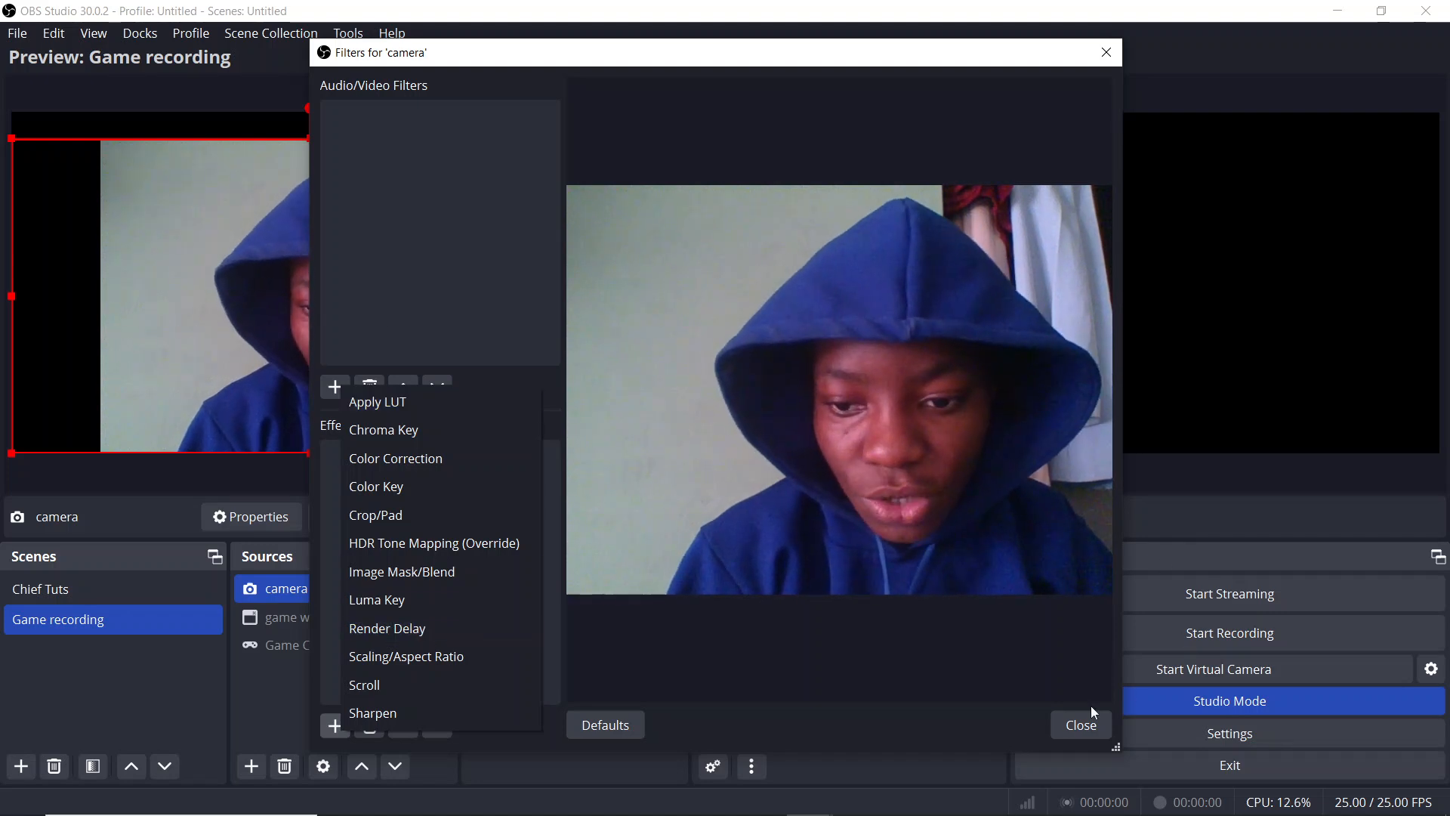
click(1085, 734)
click(1085, 734)
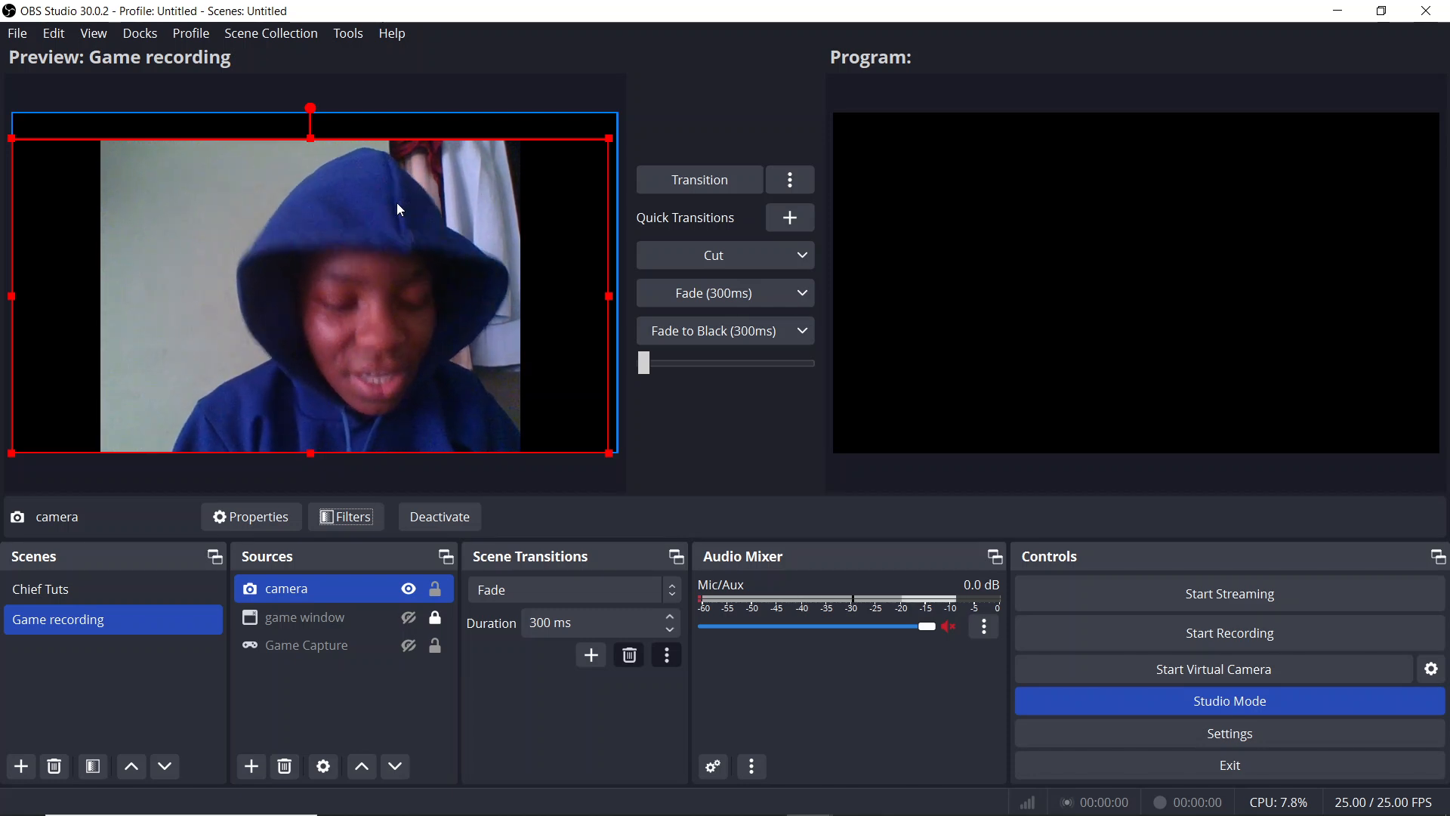
Step: Move the camera source slightly left and up in the preview, and lock it in place
mouse_move(396, 202)
mouse_down()
mouse_move(466, 180)
mouse_move(378, 181)
mouse_move(447, 188)
mouse_move(321, 228)
mouse_move(373, 207)
mouse_move(373, 185)
mouse_move(373, 198)
mouse_up()
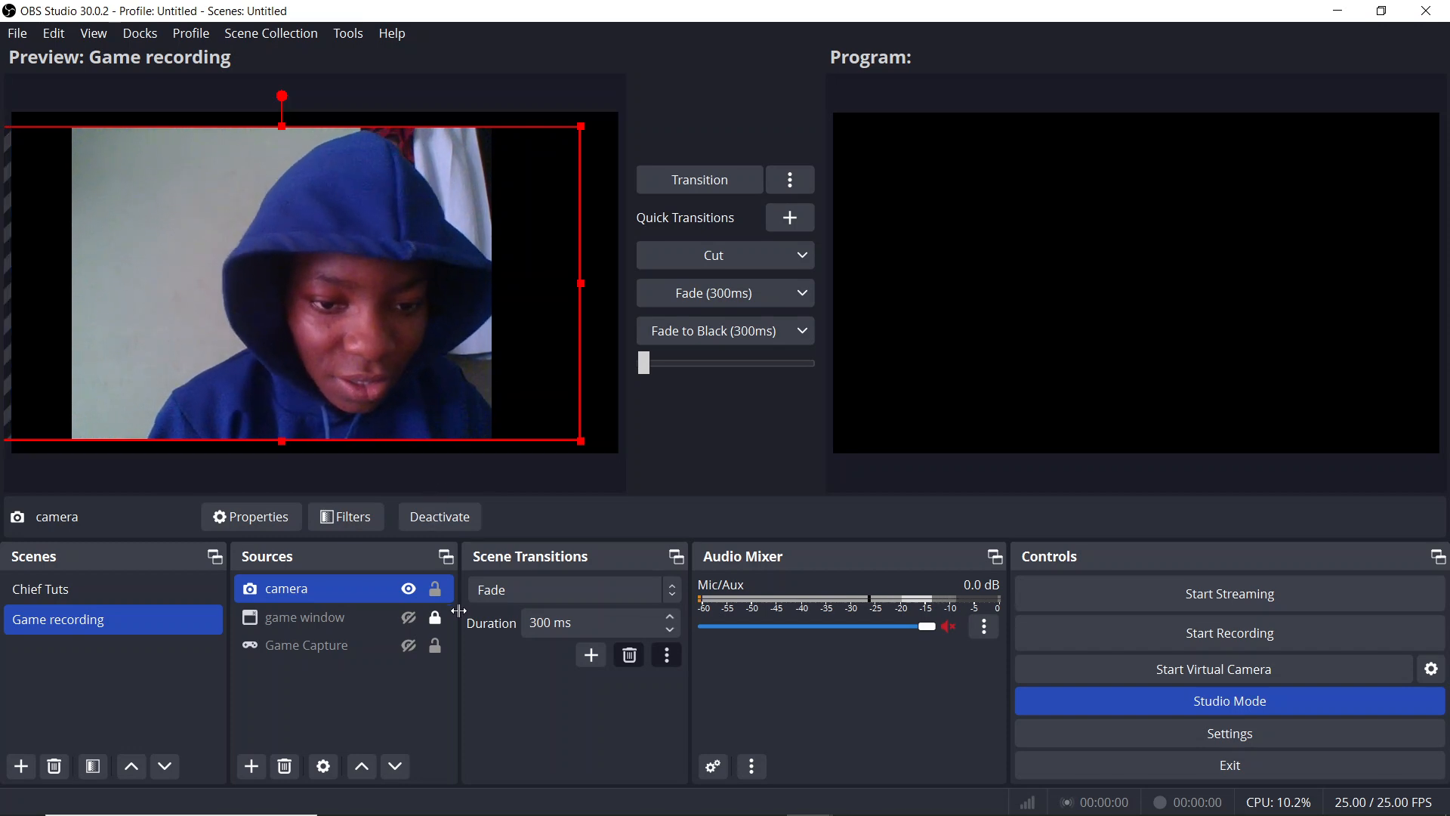
click(436, 588)
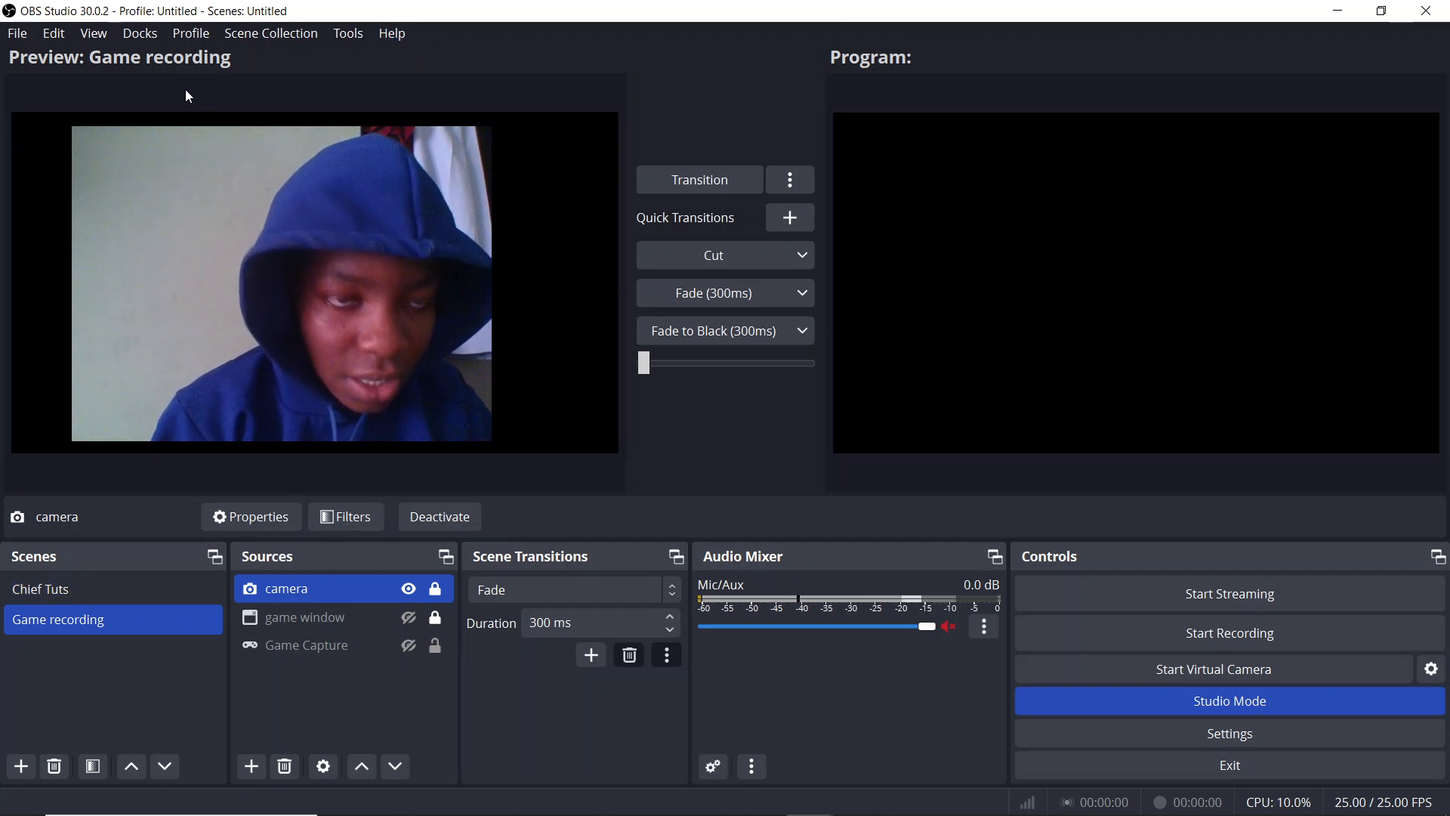
click(270, 34)
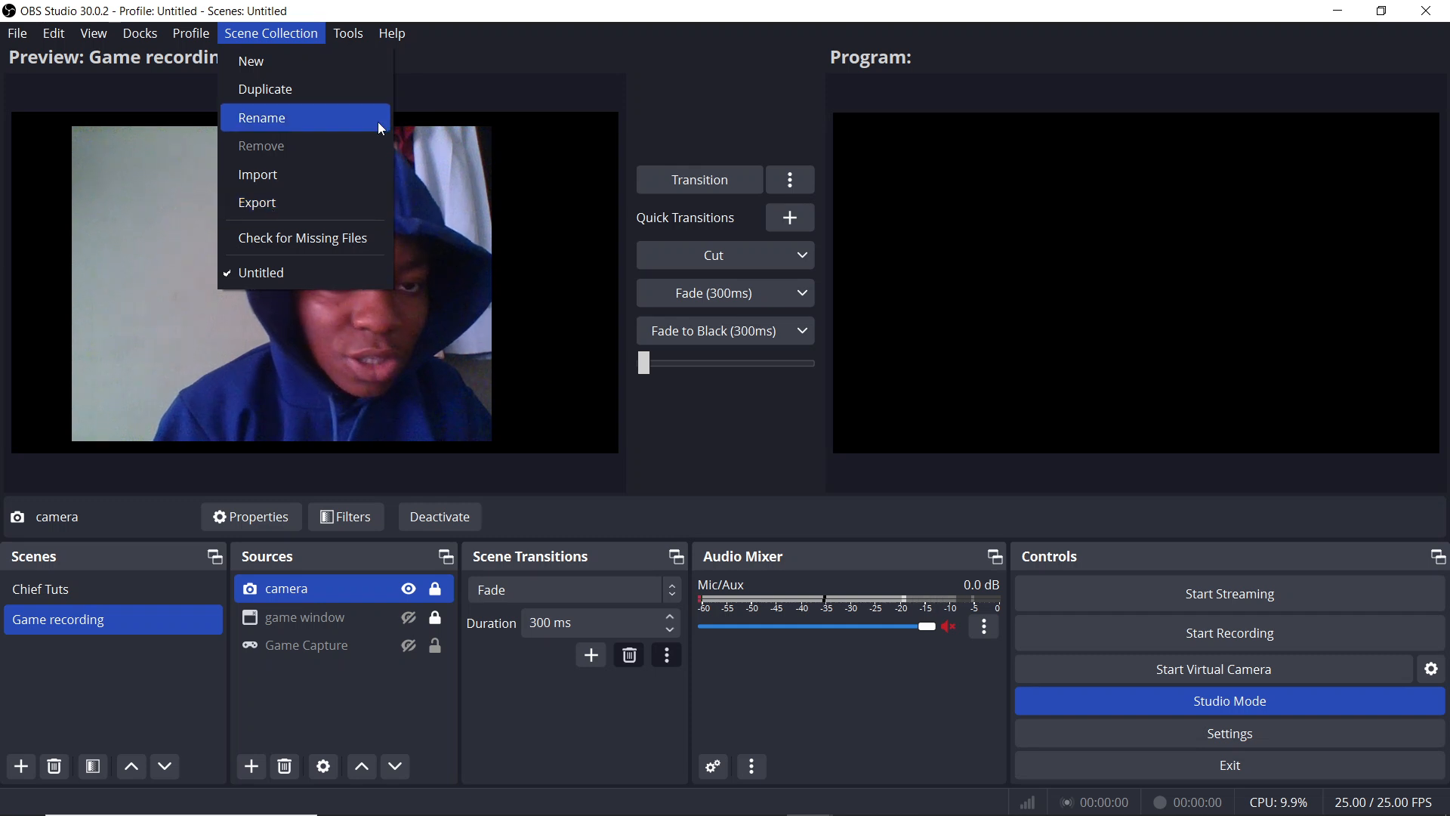
click(544, 72)
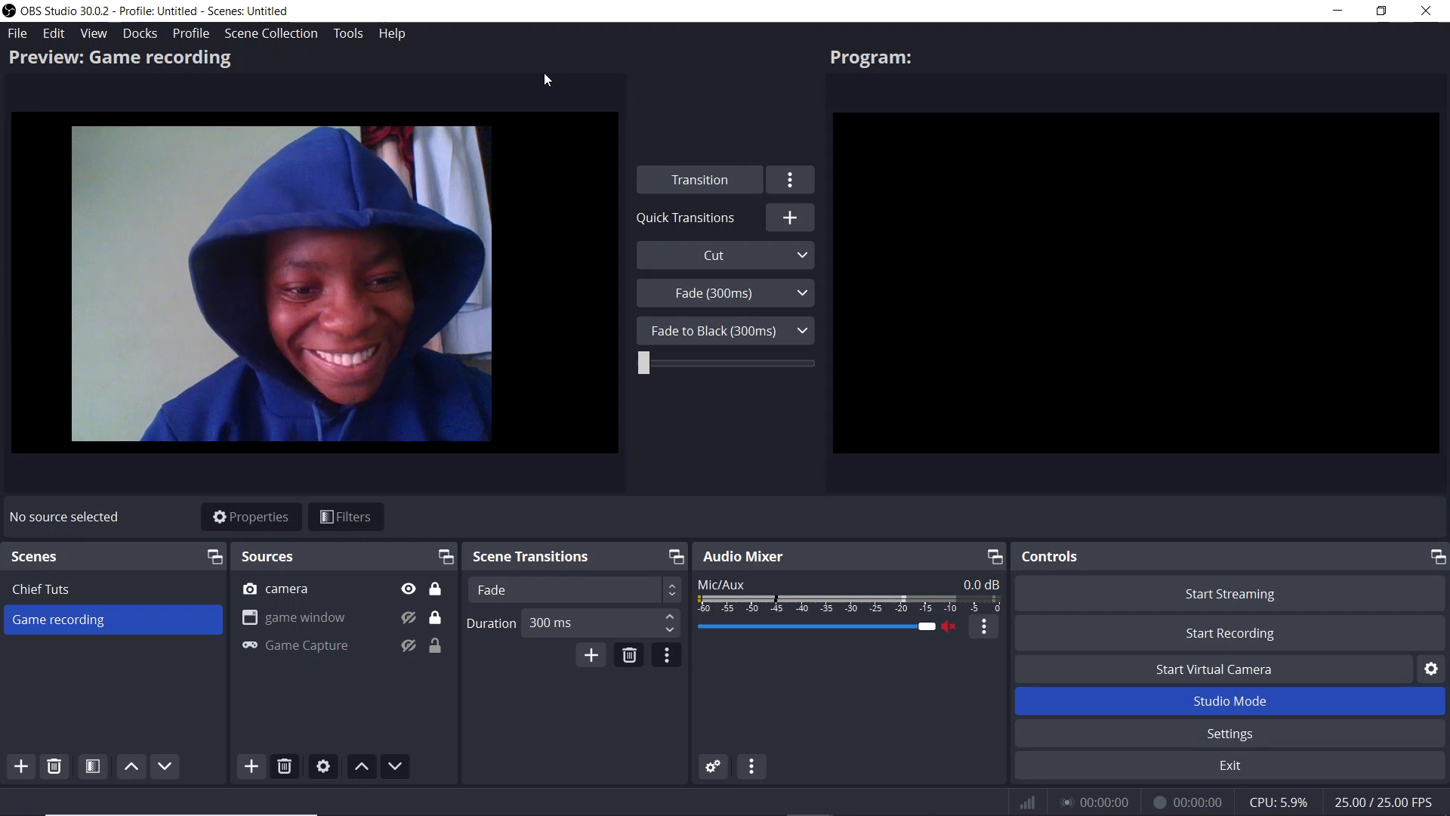
mouse_move(730, 812)
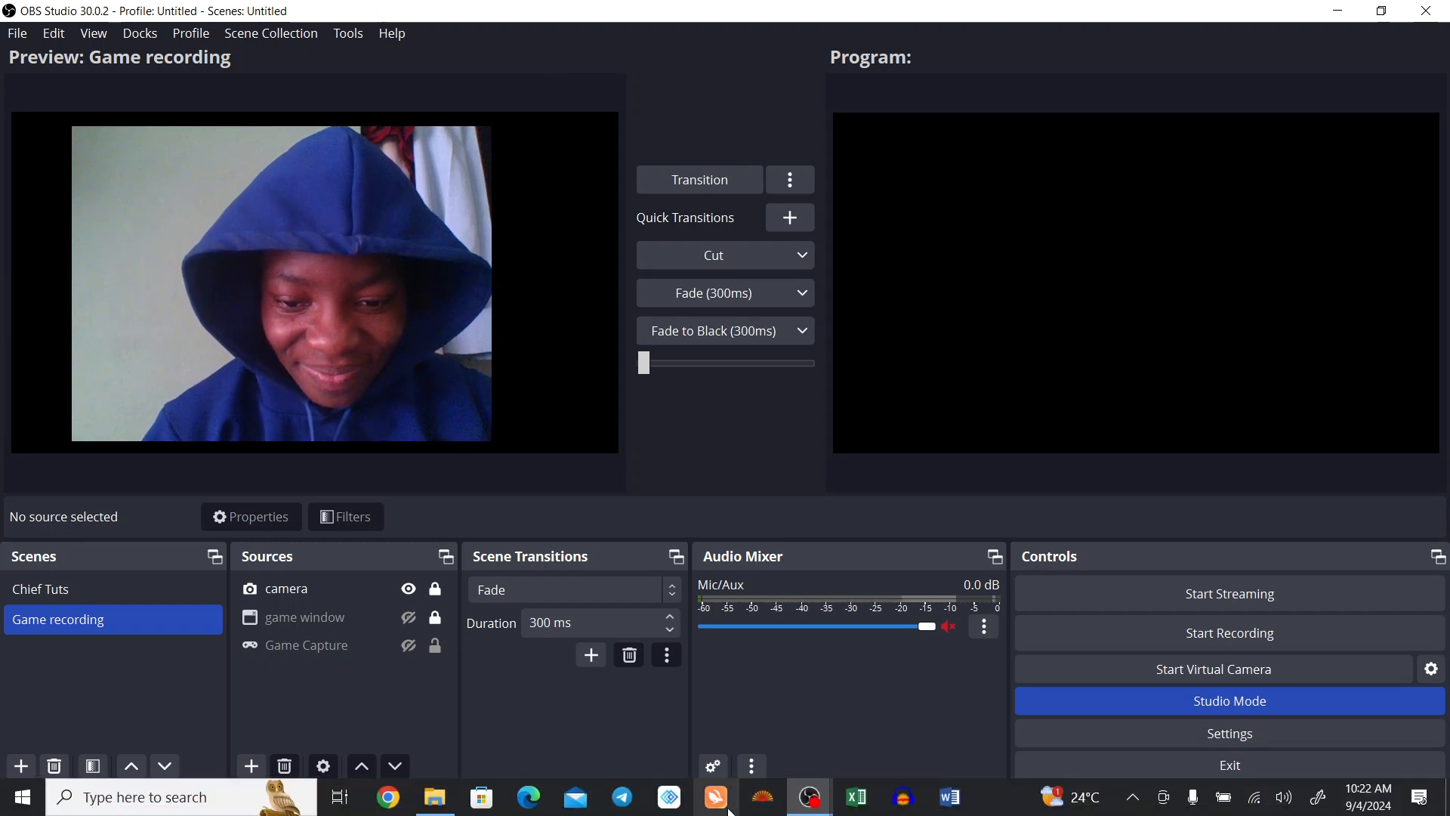
mouse_move(803, 807)
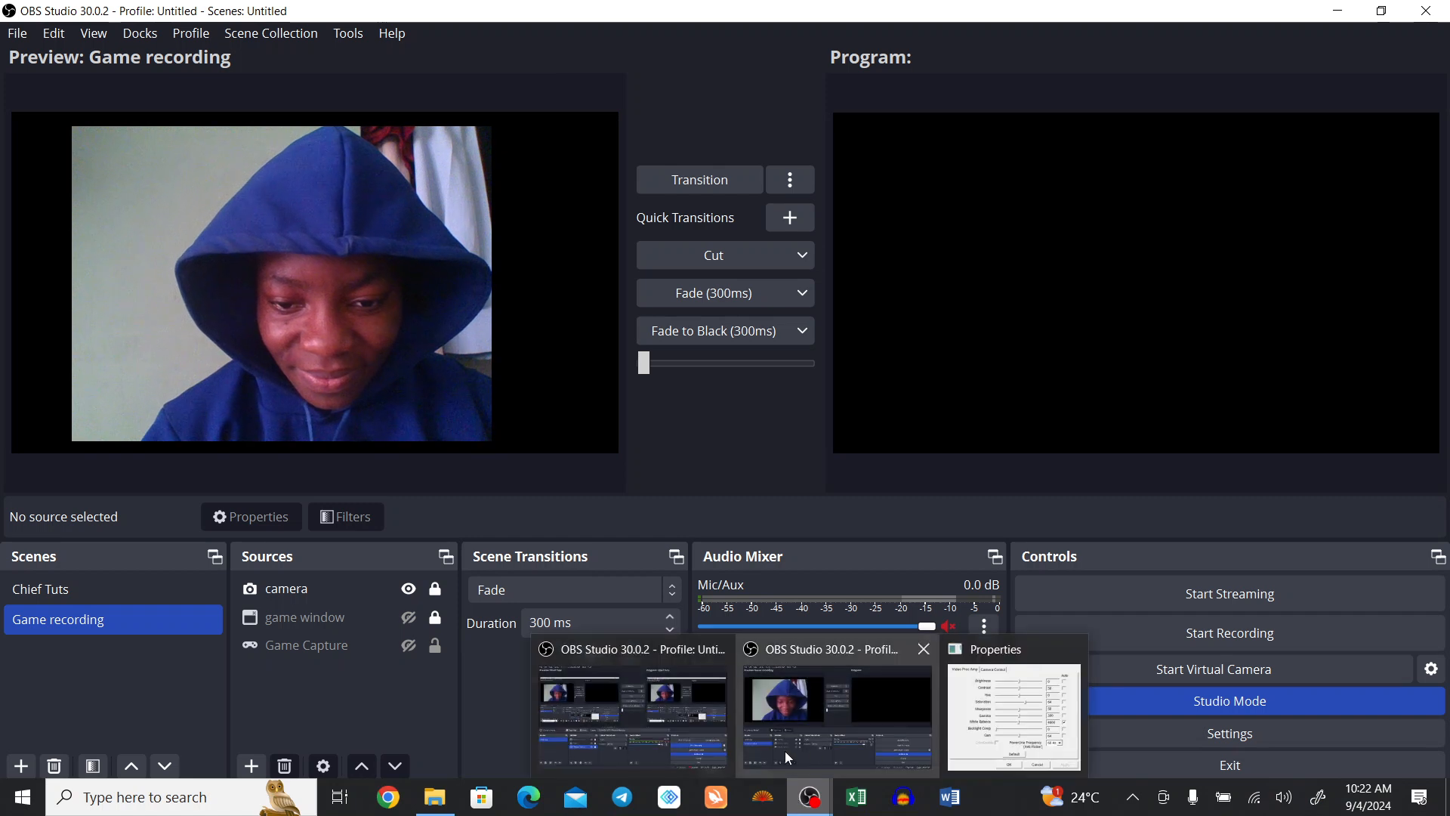